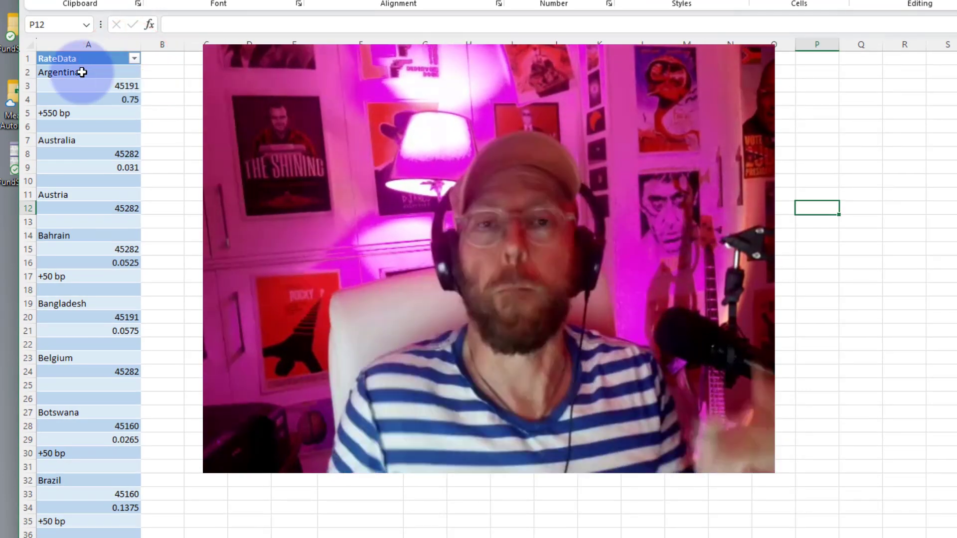
# Step: Review the RateData country blocks (Argentina, Australia, Austria) and the Country, Date, Change names
pyautogui.moveTo(82, 72); pyautogui.dragTo(84, 113)
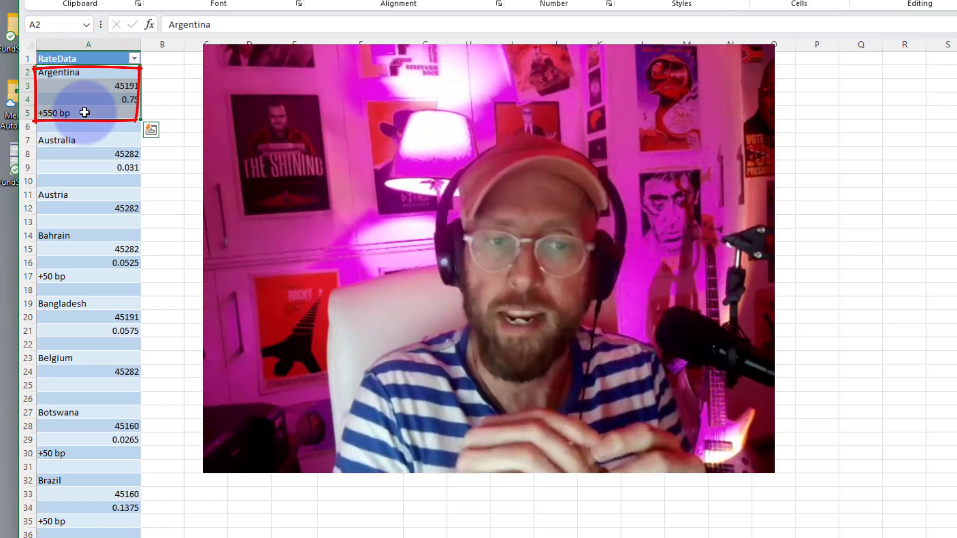
pyautogui.click(103, 127)
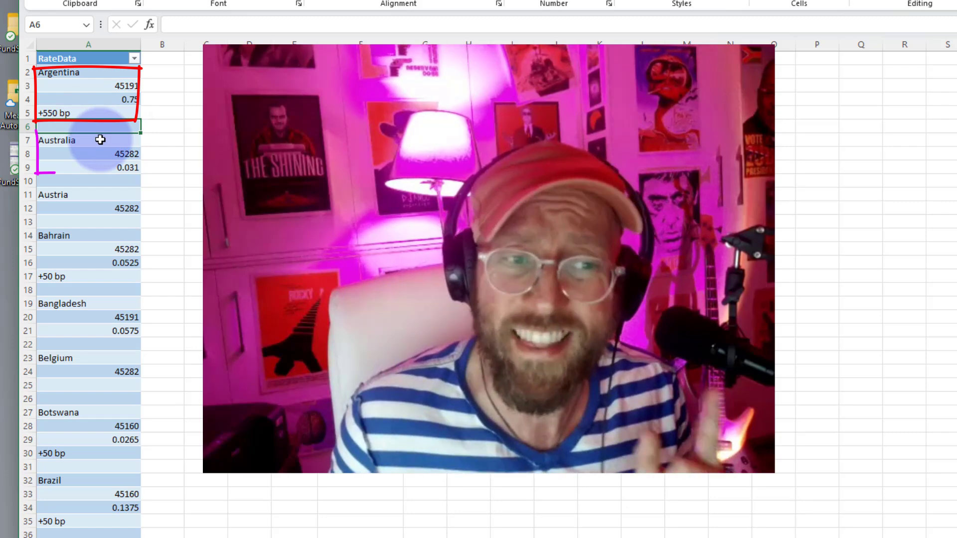
pyautogui.moveTo(101, 140); pyautogui.dragTo(116, 166)
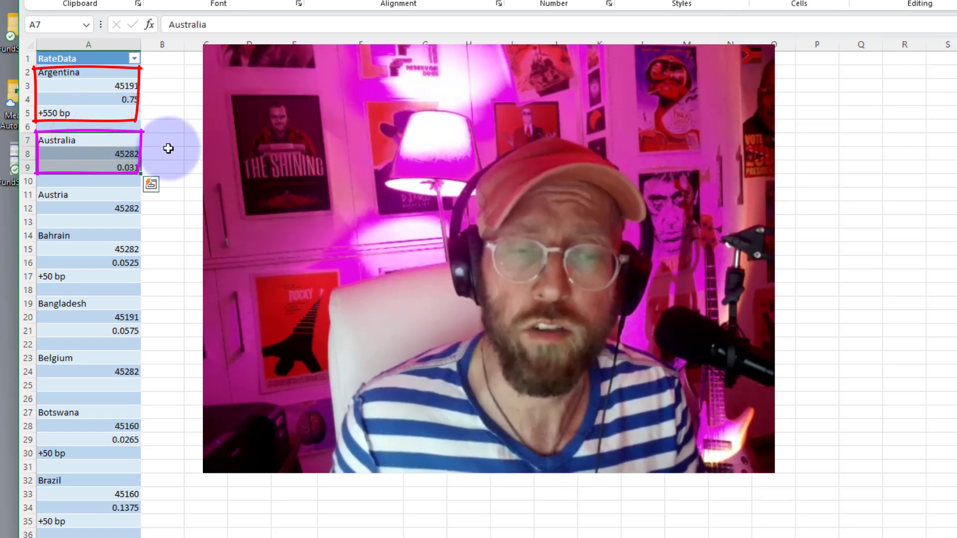
pyautogui.moveTo(337, 73); pyautogui.dragTo(337, 100)
pyautogui.click(331, 126)
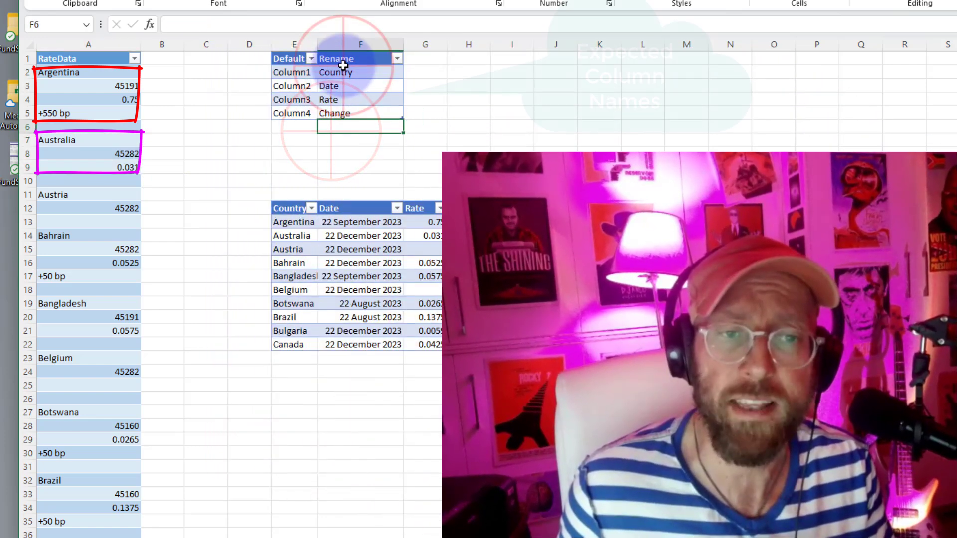
pyautogui.click(336, 72)
pyautogui.click(336, 86)
pyautogui.click(336, 100)
pyautogui.click(342, 113)
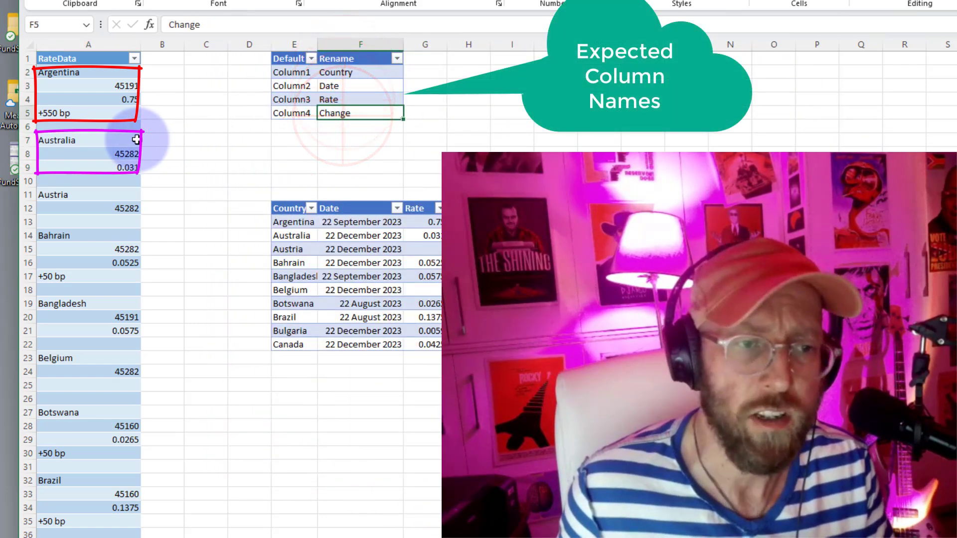
pyautogui.moveTo(136, 140); pyautogui.dragTo(127, 165)
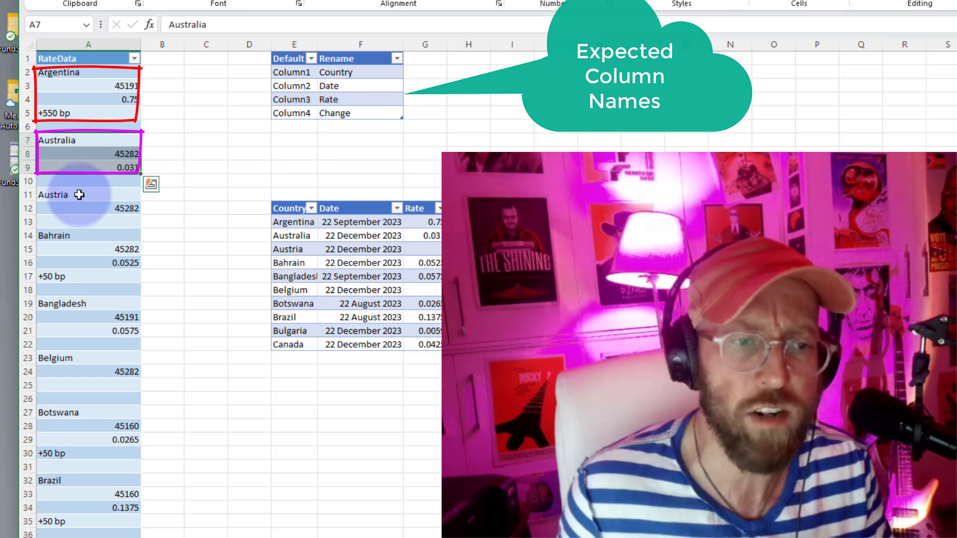
pyautogui.moveTo(79, 195); pyautogui.dragTo(88, 208)
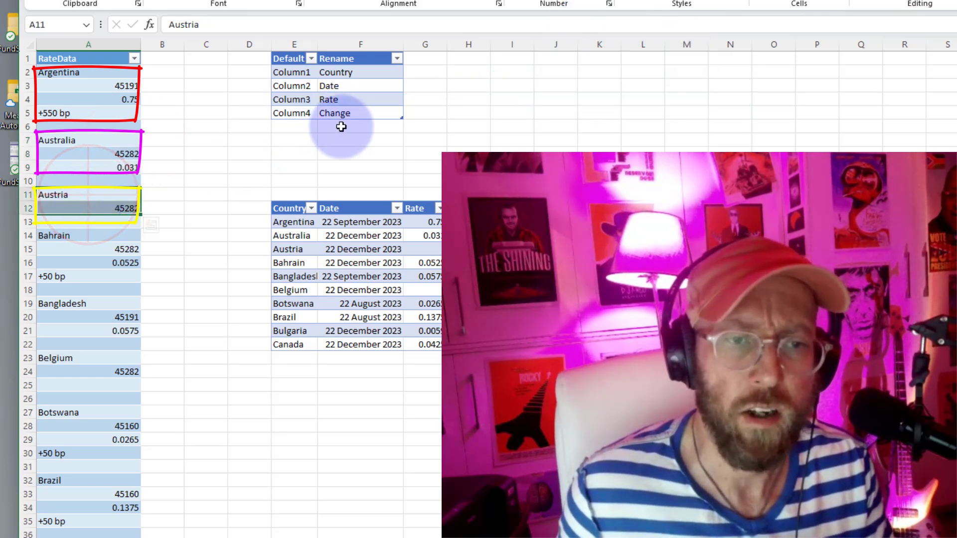
# Step: Review the target four-column table, with blank Change cells for Australia and Bangladesh
pyautogui.moveTo(364, 72); pyautogui.dragTo(357, 84)
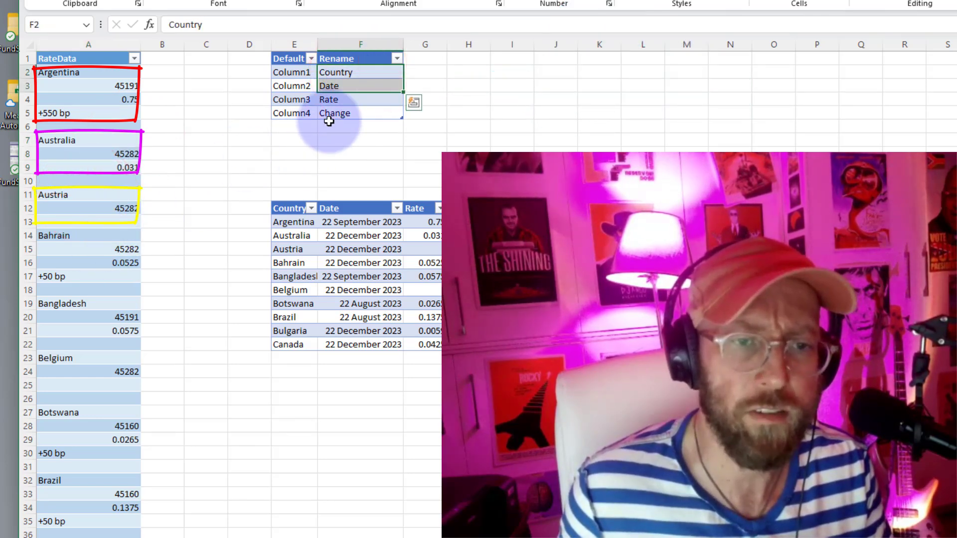
pyautogui.click(172, 231)
pyautogui.click(115, 112)
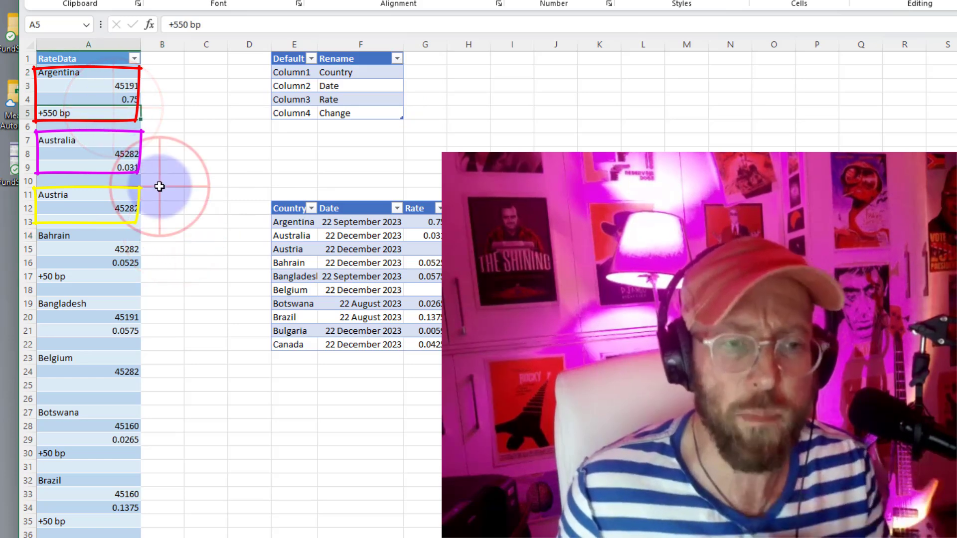
pyautogui.moveTo(293, 222); pyautogui.dragTo(467, 337)
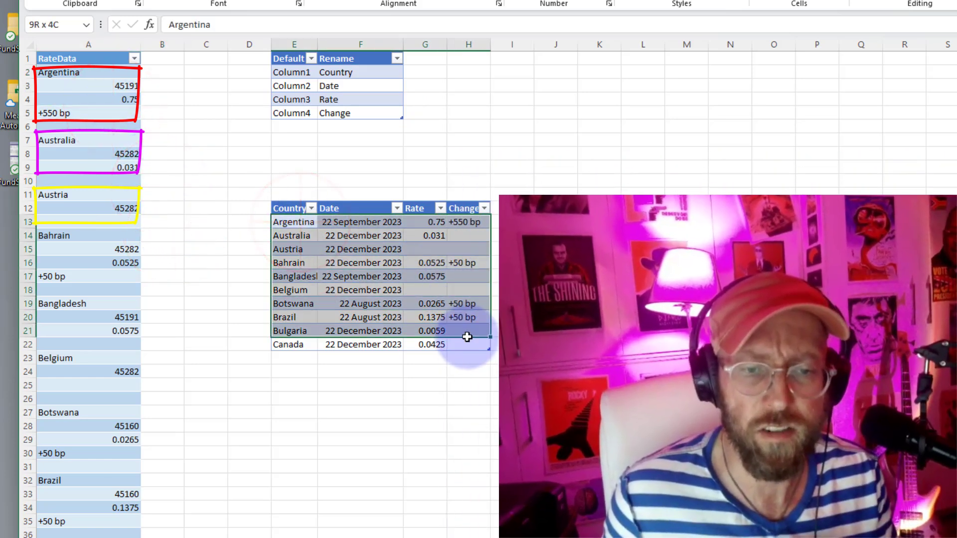
pyautogui.click(468, 398)
pyautogui.moveTo(493, 201)
pyautogui.mouseDown()
pyautogui.moveTo(266, 362)
pyautogui.moveTo(494, 199)
pyautogui.mouseUp()
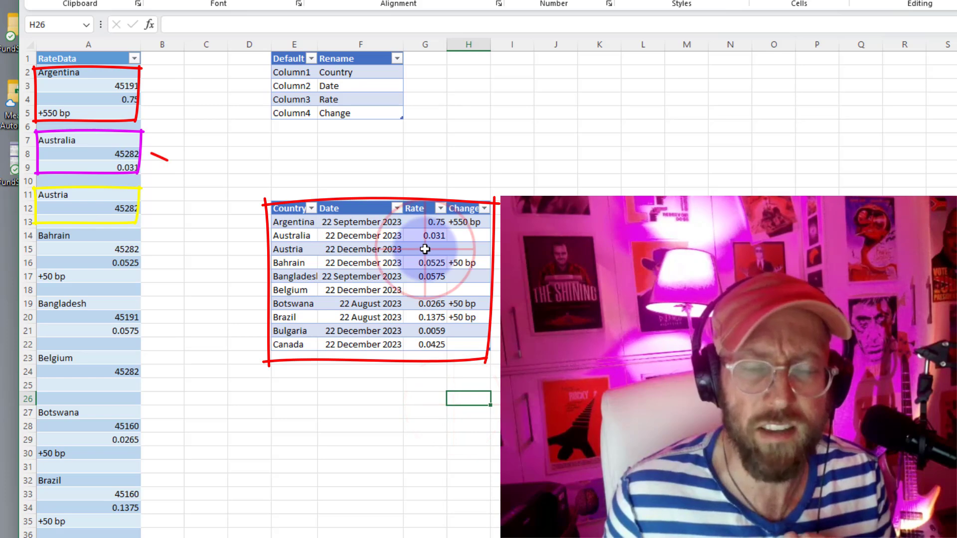
pyautogui.click(465, 238)
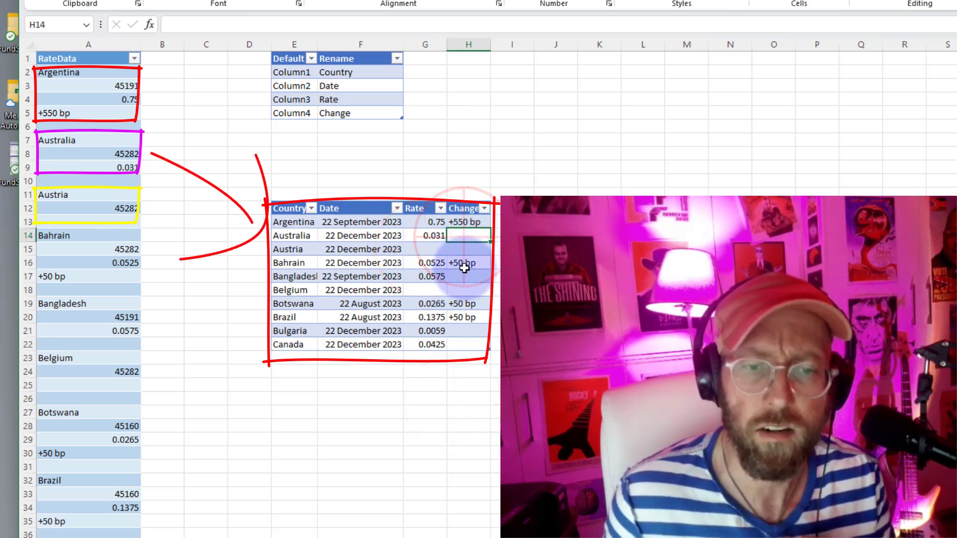
pyautogui.click(464, 276)
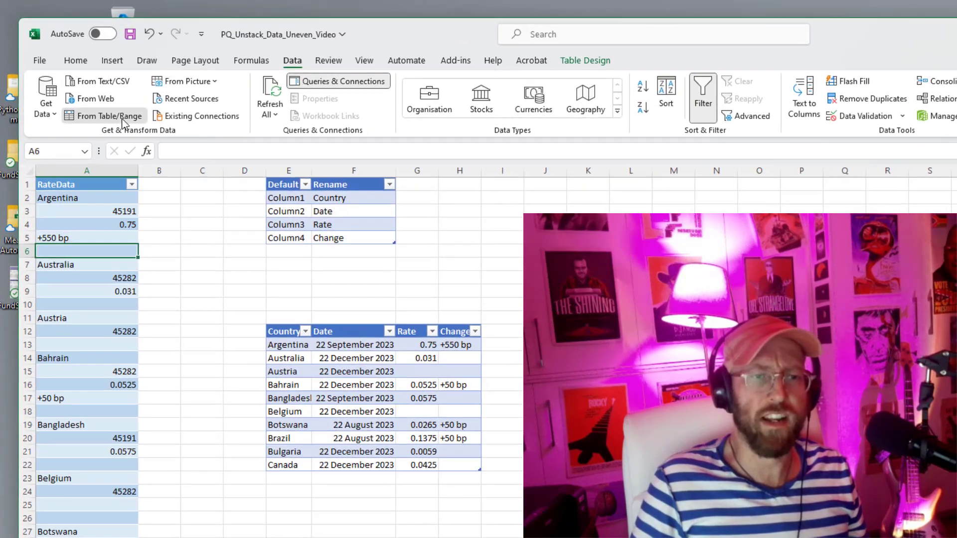
# Step: Load the RateData table into Power Query as a query named RateQuery
pyautogui.click(123, 121)
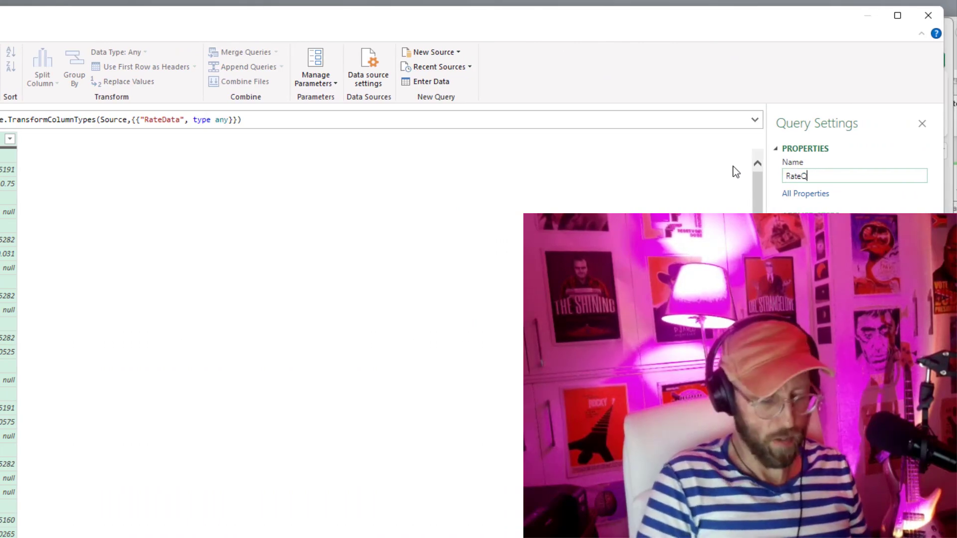
pyautogui.write('ery')
pyautogui.press('Return')
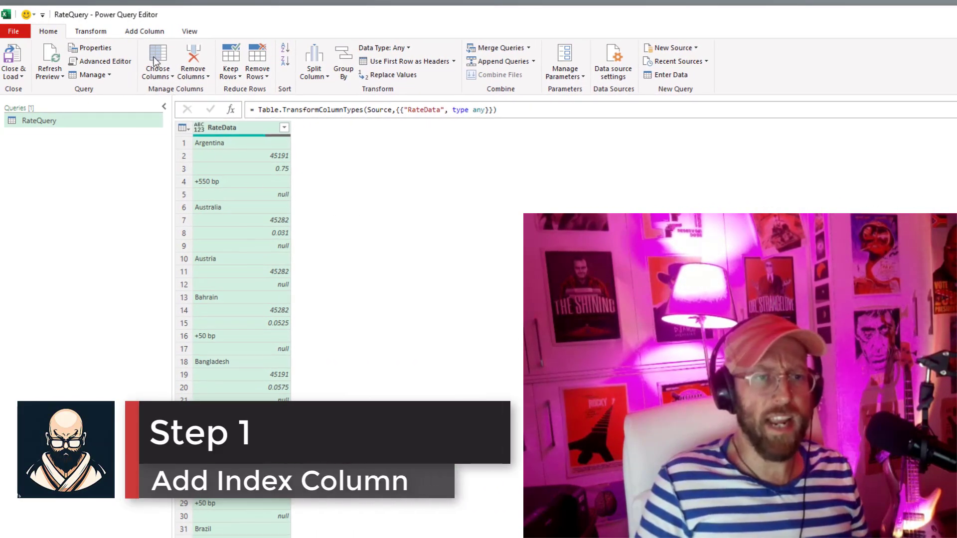
# Step: Add an Index column numbering rows from 1
pyautogui.click(166, 39)
pyautogui.click(238, 79)
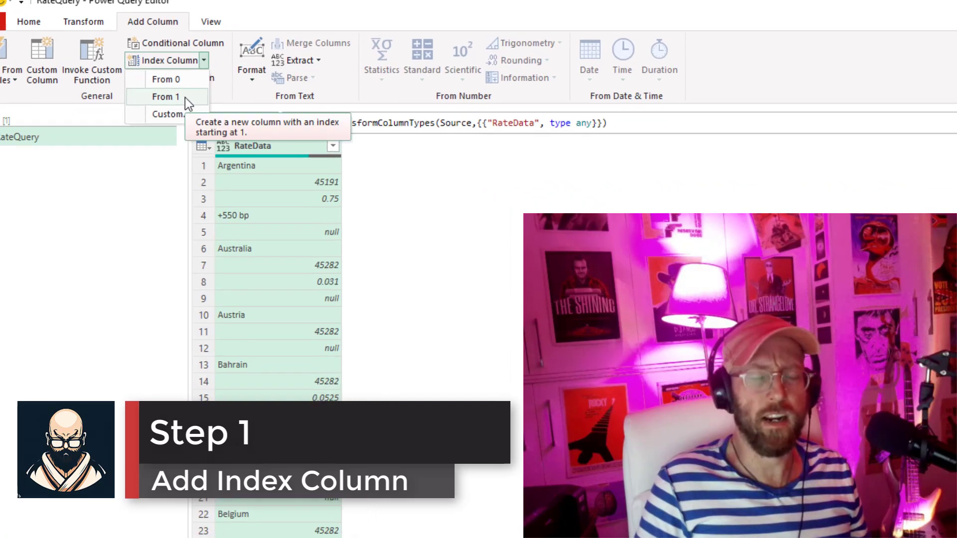
pyautogui.click(218, 115)
pyautogui.scroll(-2, 279, 165)
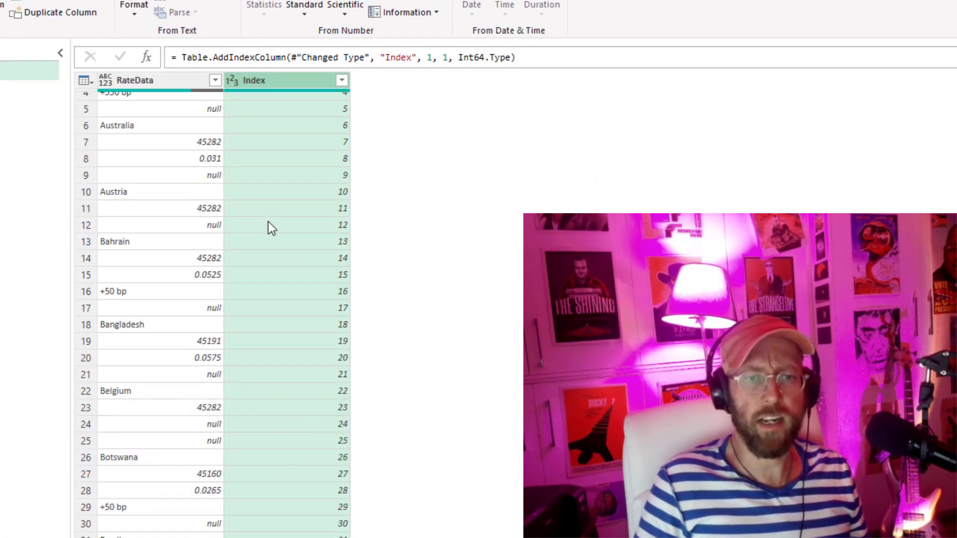
pyautogui.scroll(2, 268, 223)
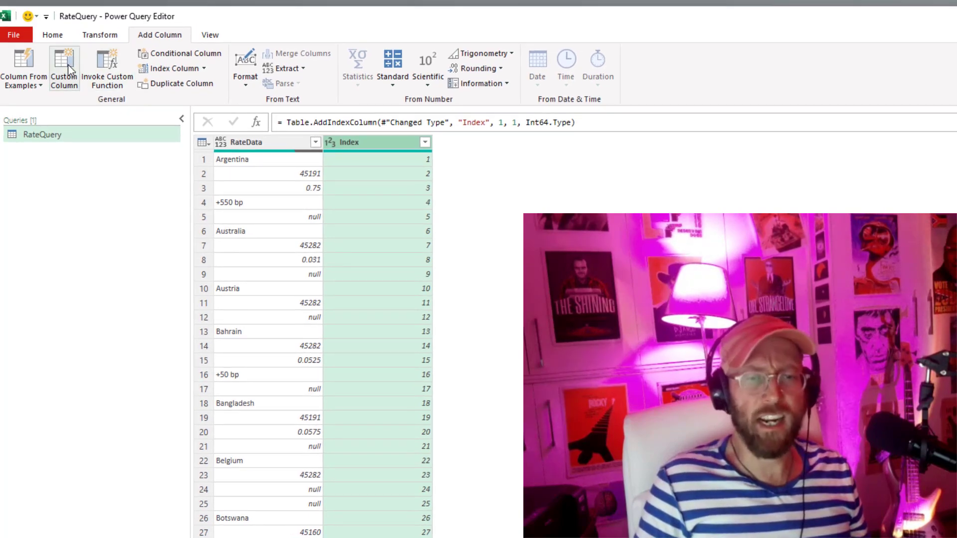
# Step: Add a Custom column with the formula if [RateData] = null then [Index] else null
pyautogui.click(68, 64)
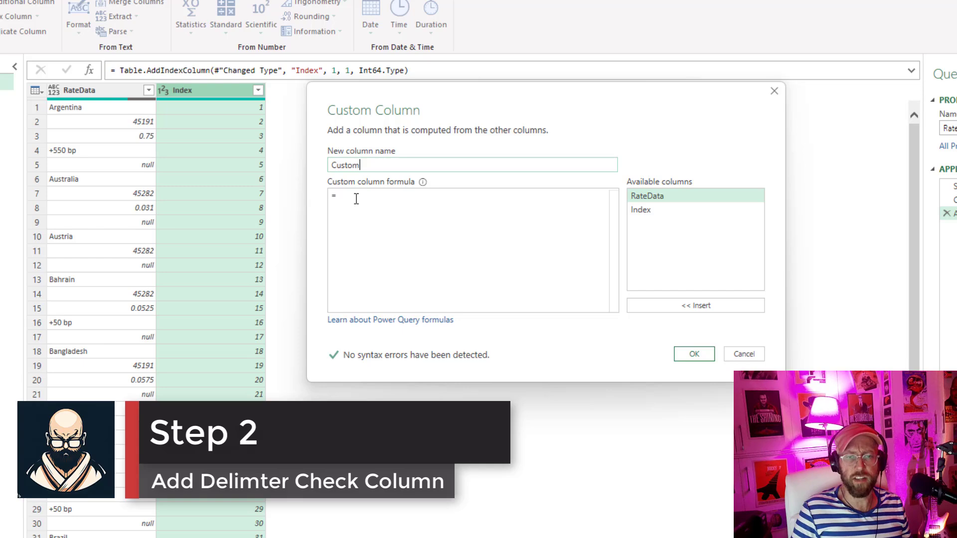
pyautogui.write('if')
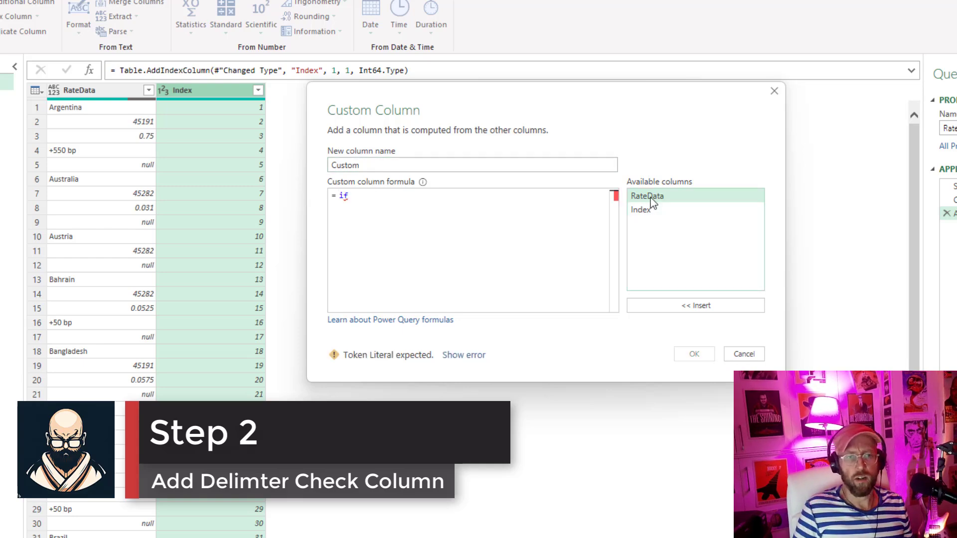
pyautogui.doubleClick(643, 197)
pyautogui.write('= null')
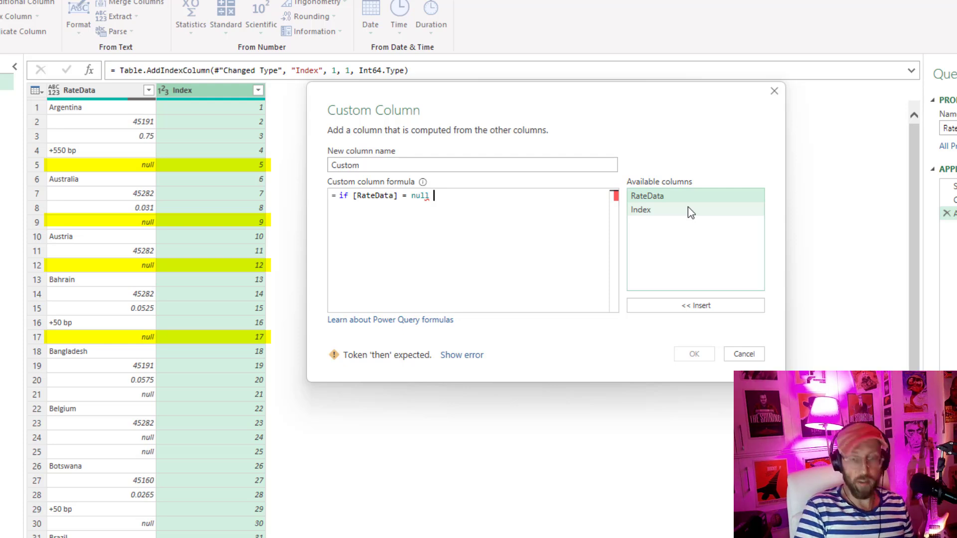
pyautogui.write('then')
pyautogui.doubleClick(665, 209)
pyautogui.write('el')
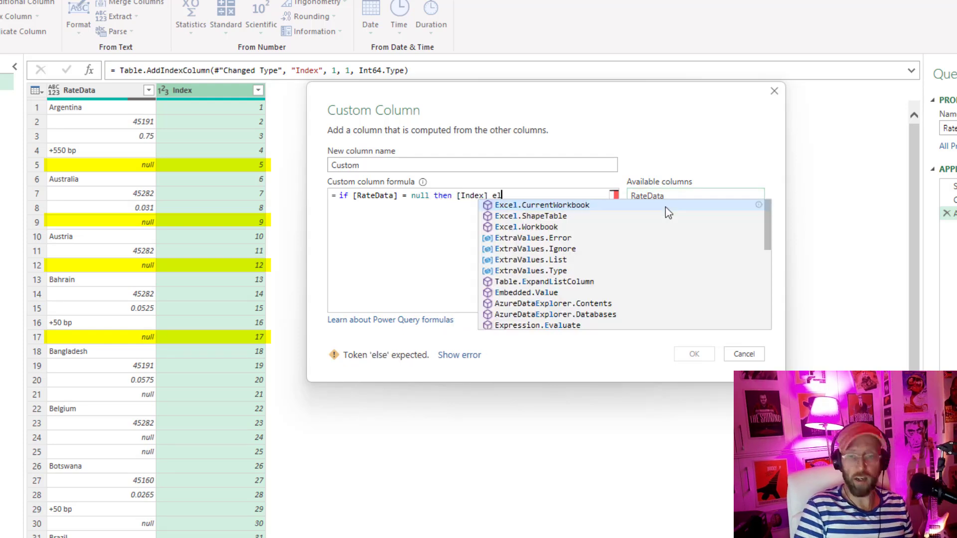
pyautogui.write('se null')
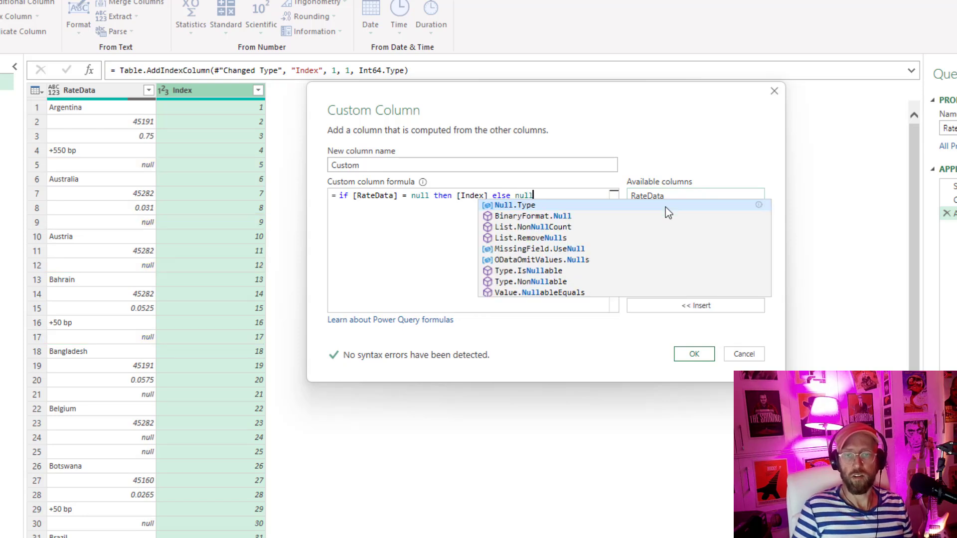
pyautogui.click(695, 354)
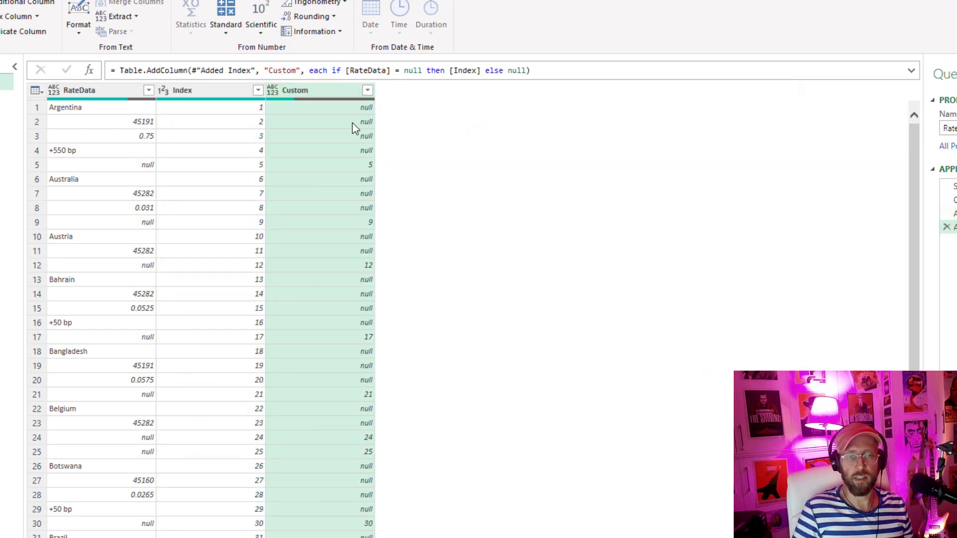
# Step: Check that row 5's null RateData gives a Custom value of 5
pyautogui.scroll(-1, 325, 223)
pyautogui.scroll(1, 329, 233)
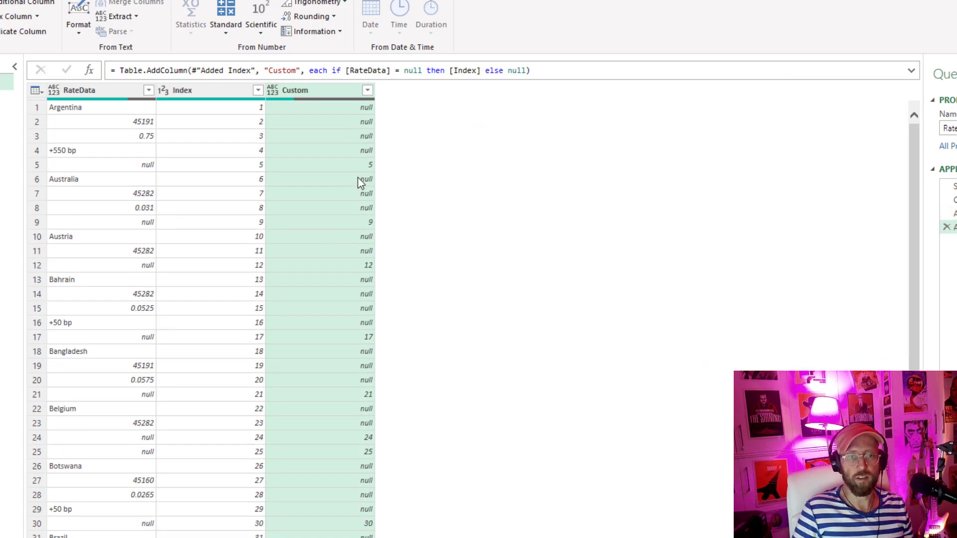
pyautogui.click(138, 171)
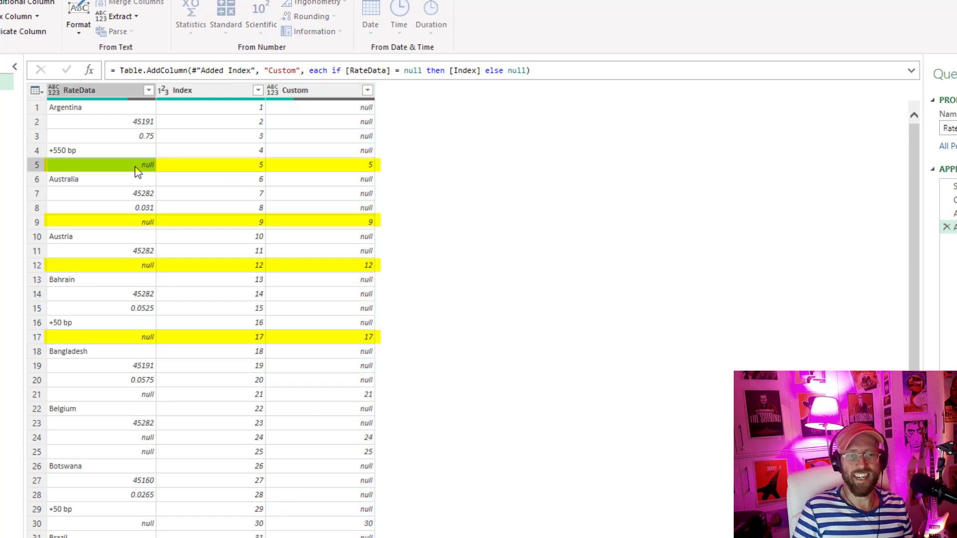
pyautogui.click(337, 166)
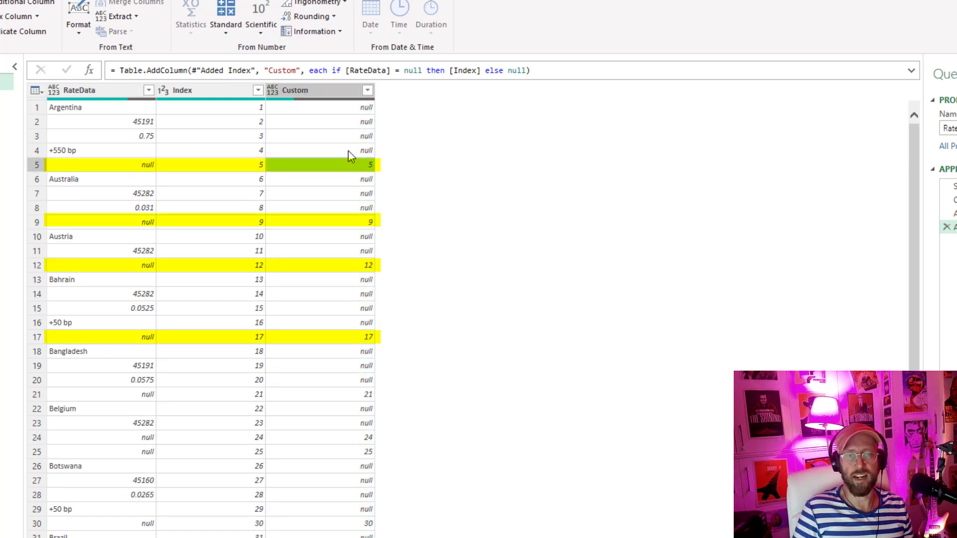
# Step: Add a step = Table.FillUp(#"Added Custom", {"Custom"}) to fill Custom upward
pyautogui.click(89, 70)
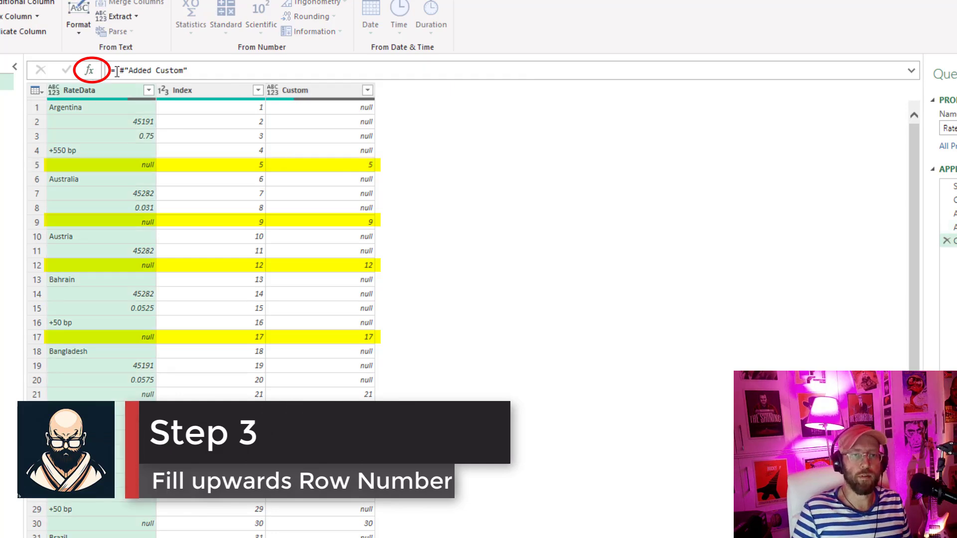
pyautogui.click(116, 71)
pyautogui.write('table')
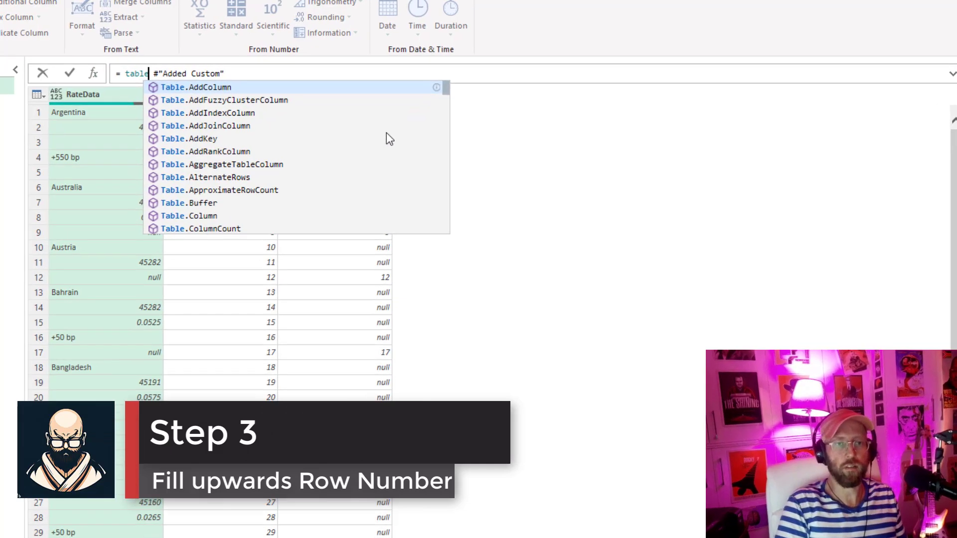
pyautogui.write('.fill')
pyautogui.press('Down')
pyautogui.press('Tab')
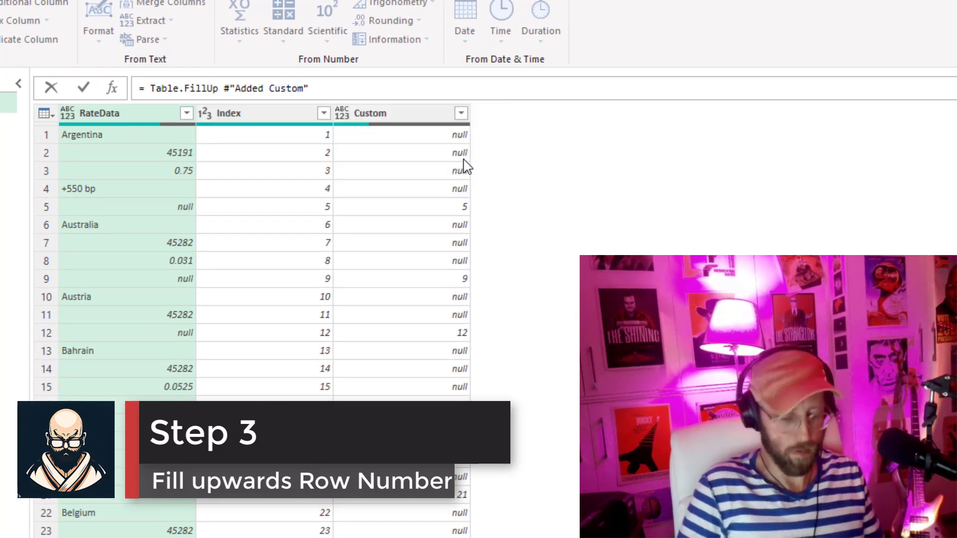
pyautogui.write('(')
pyautogui.click(335, 90)
pyautogui.write(', ')
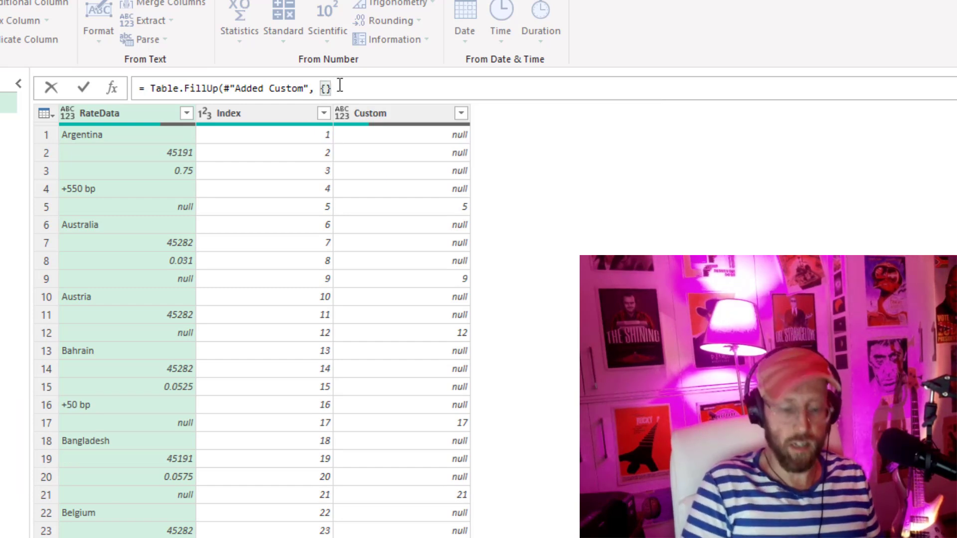
pyautogui.write('{"Custom"}')
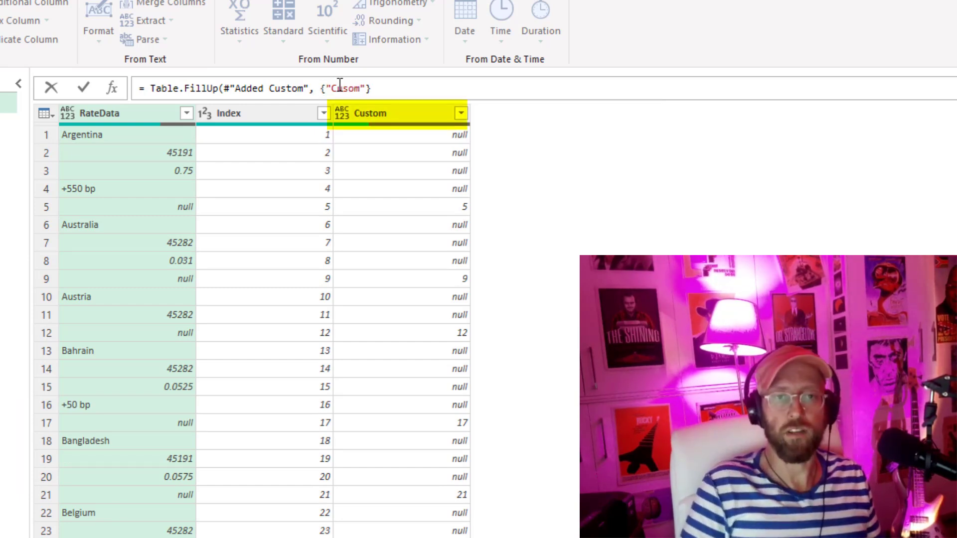
pyautogui.write(')')
pyautogui.press('Return')
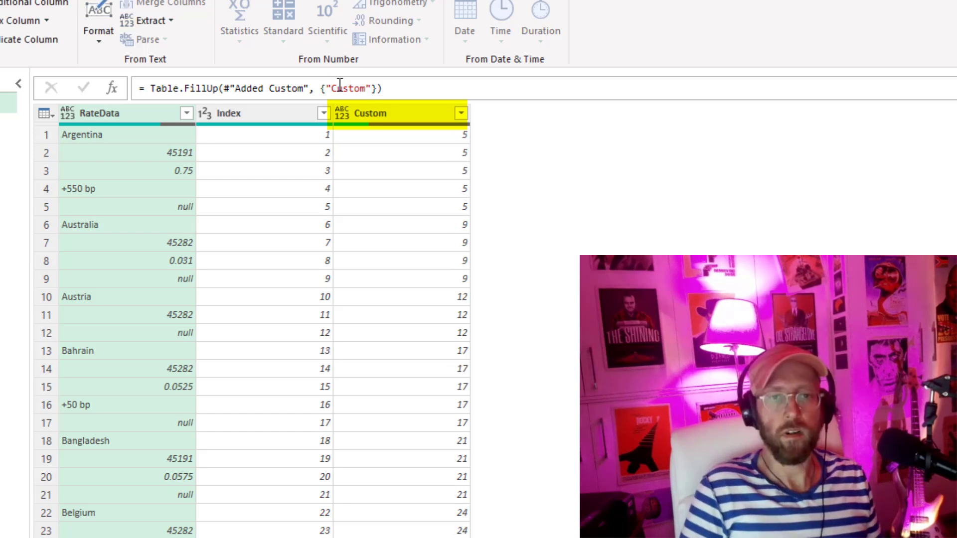
# Step: Check the filled row numbers for the Argentina, Australia and Austria groups
pyautogui.click(457, 207)
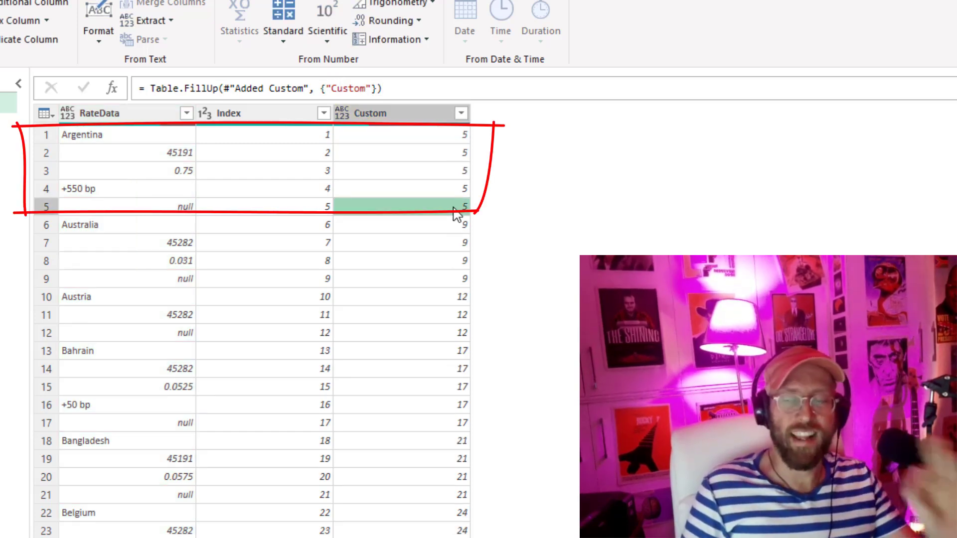
pyautogui.click(458, 133)
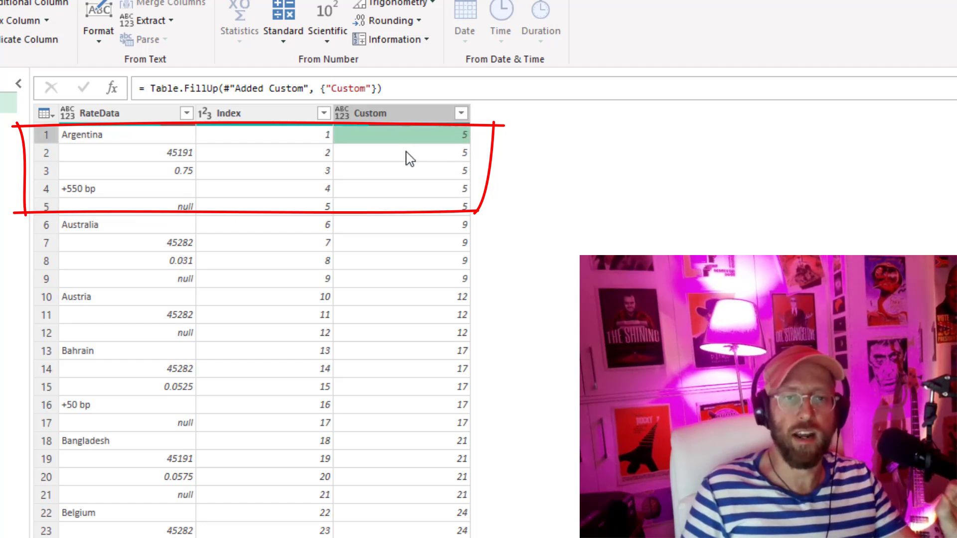
pyautogui.click(432, 154)
pyautogui.click(429, 190)
pyautogui.click(429, 206)
pyautogui.click(432, 226)
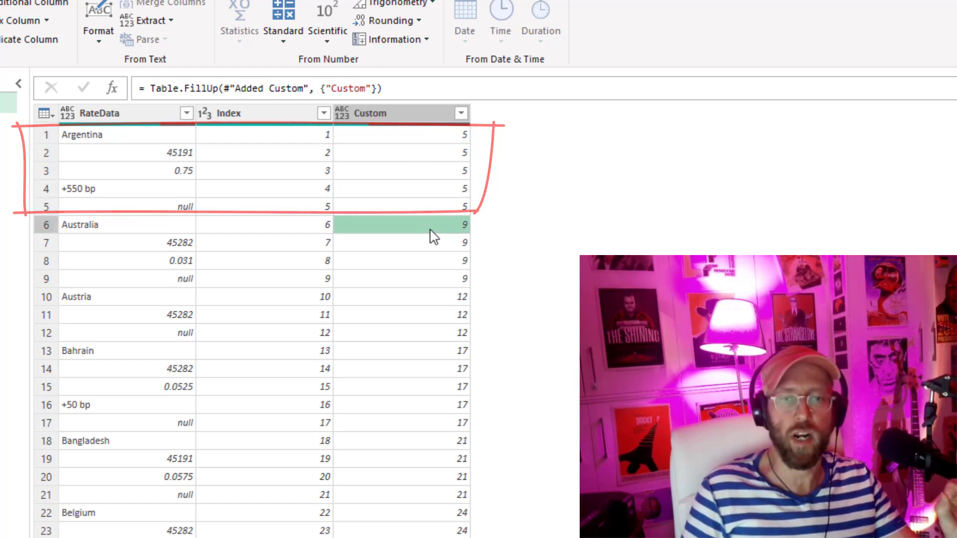
pyautogui.click(433, 244)
pyautogui.click(433, 261)
pyautogui.click(434, 279)
pyautogui.click(432, 298)
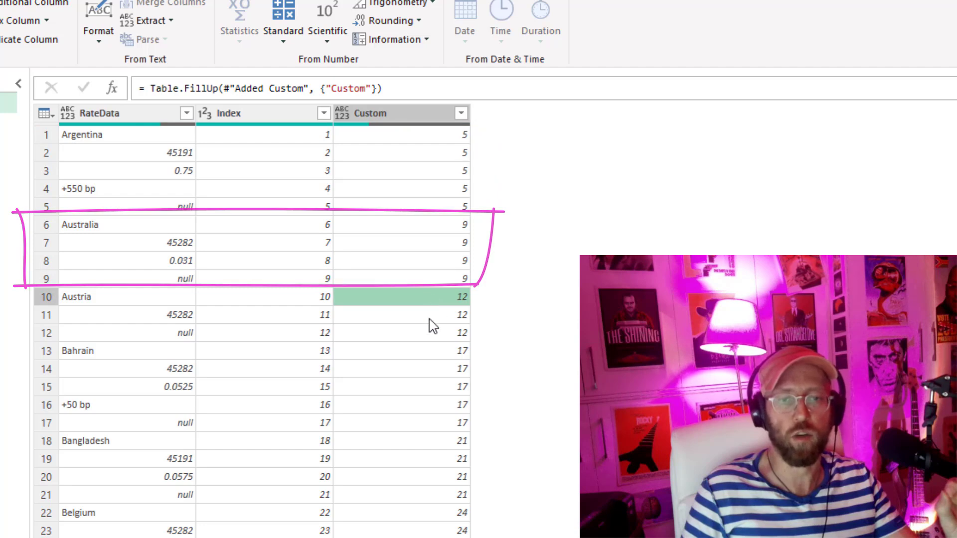
pyautogui.click(431, 314)
pyautogui.click(430, 332)
pyautogui.click(429, 351)
pyautogui.click(438, 441)
pyautogui.click(399, 315)
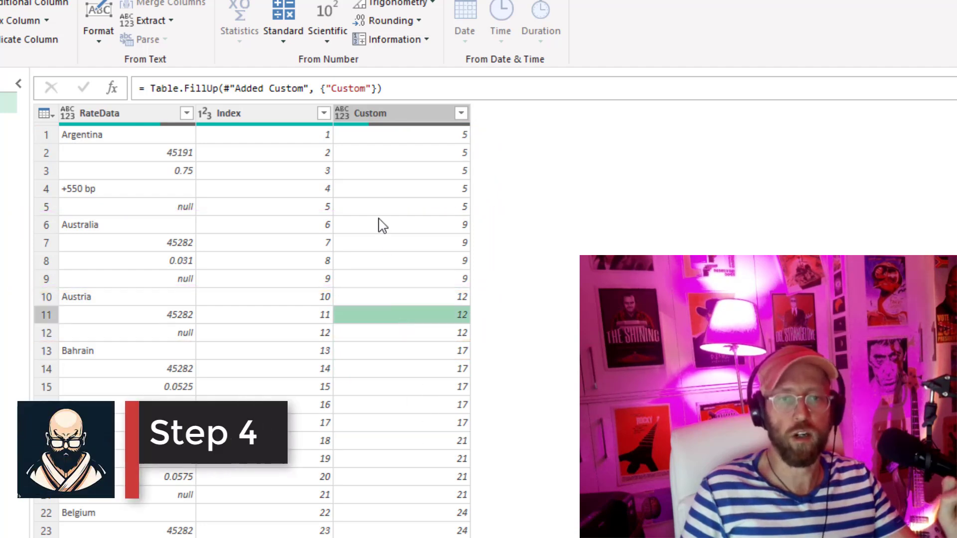
pyautogui.click(381, 224)
pyautogui.click(187, 113)
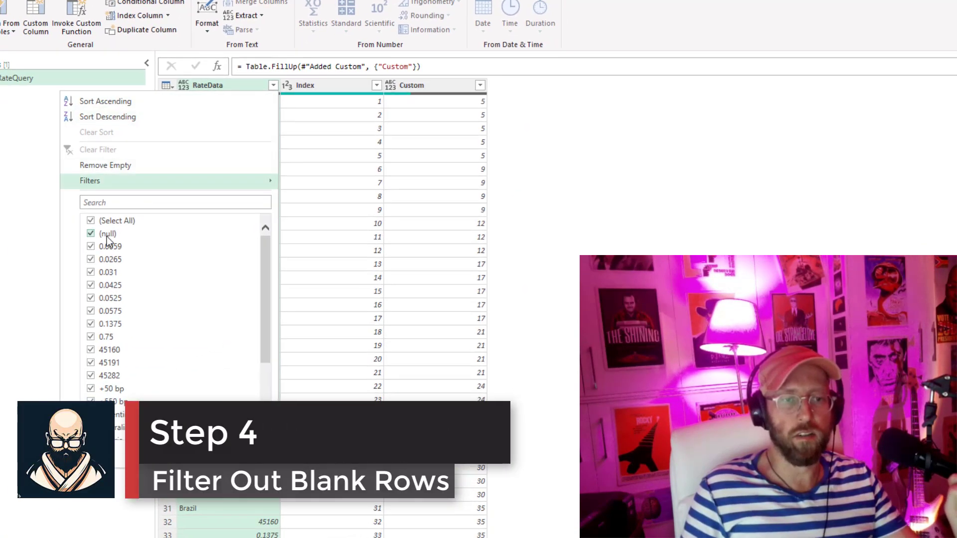
# Step: Remove empty RateData rows, then group by Custom using the All Rows operation
pyautogui.click(82, 180)
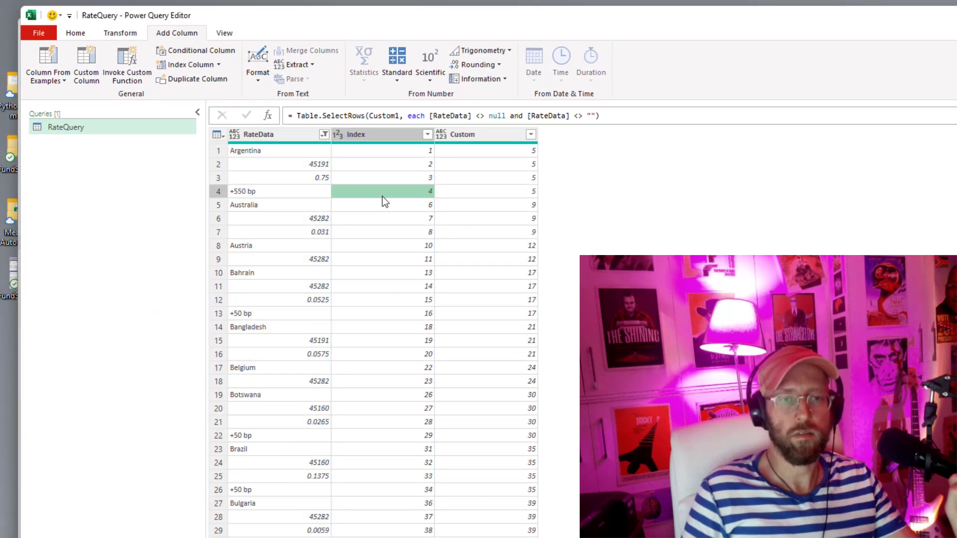
pyautogui.click(489, 122)
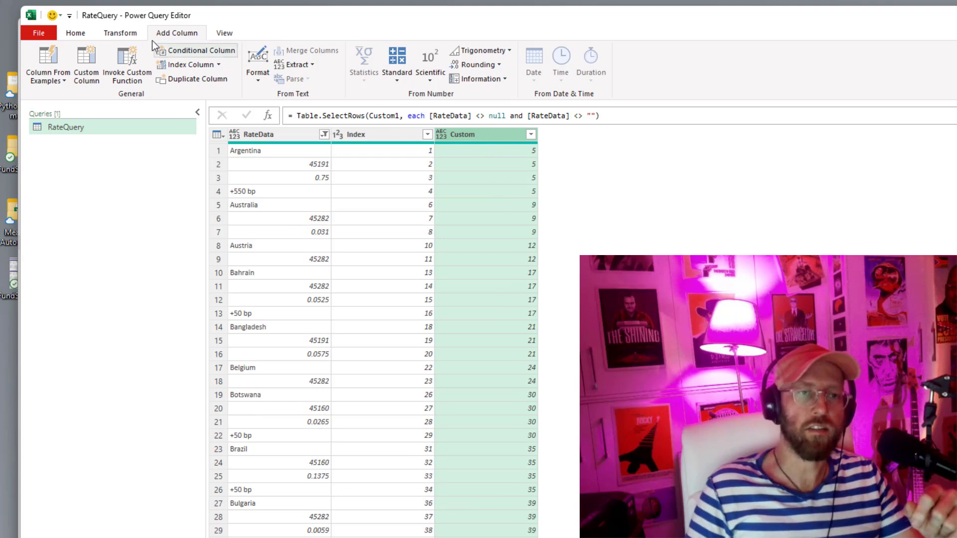
pyautogui.click(129, 35)
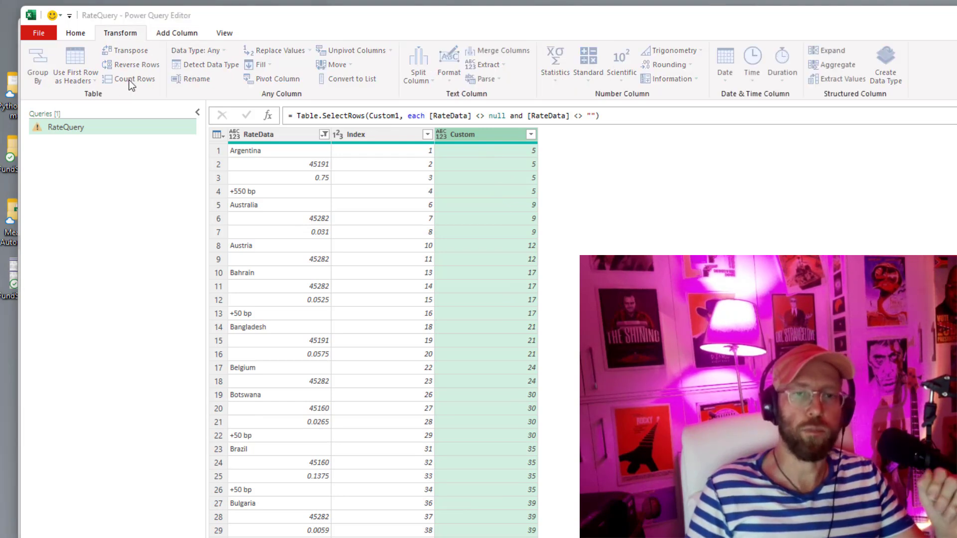
pyautogui.click(643, 228)
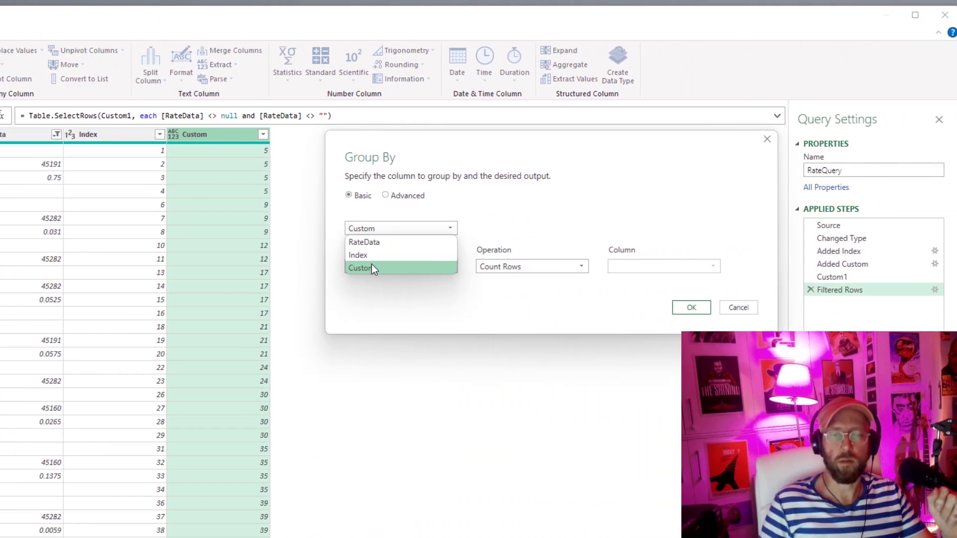
pyautogui.click(639, 265)
pyautogui.click(394, 264)
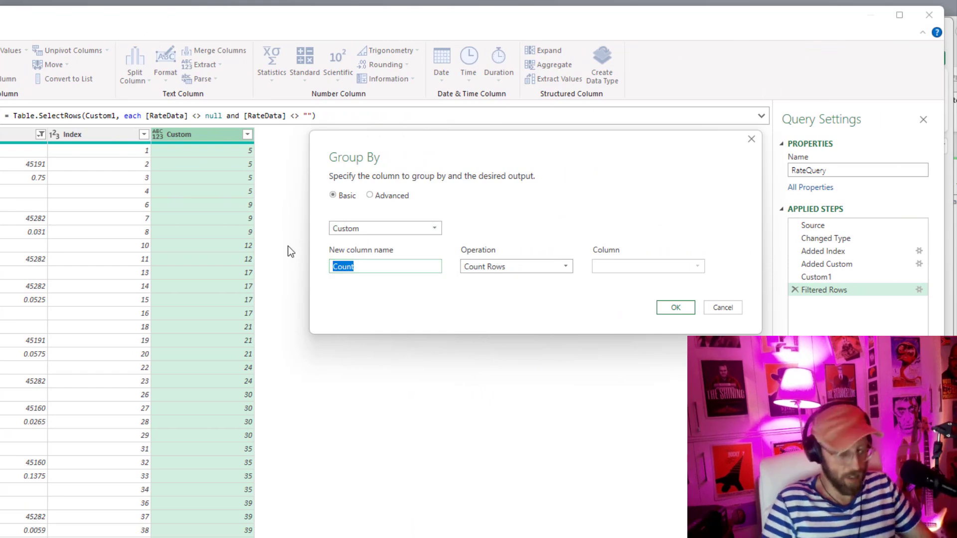
pyautogui.click(526, 271)
pyautogui.click(491, 369)
pyautogui.click(675, 307)
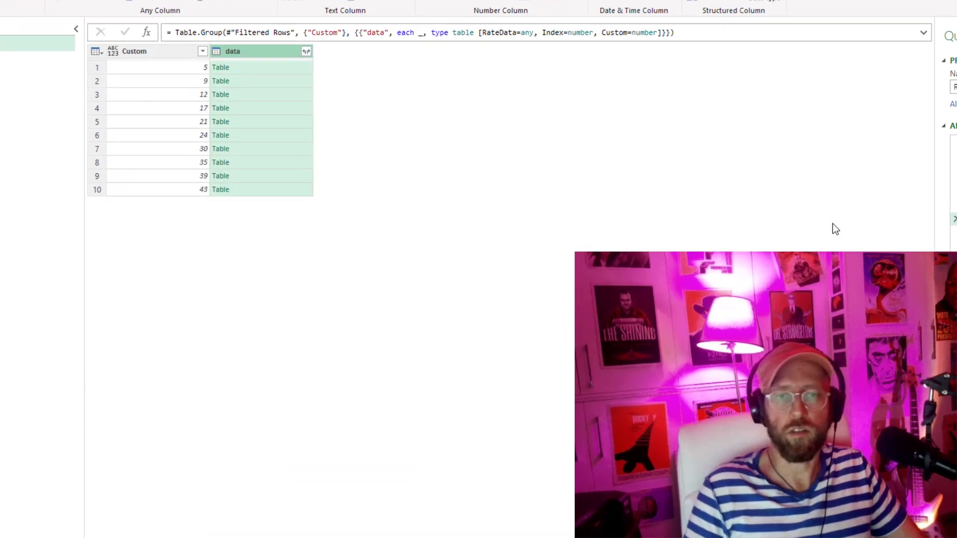
pyautogui.click(250, 69)
pyautogui.click(252, 78)
pyautogui.click(234, 69)
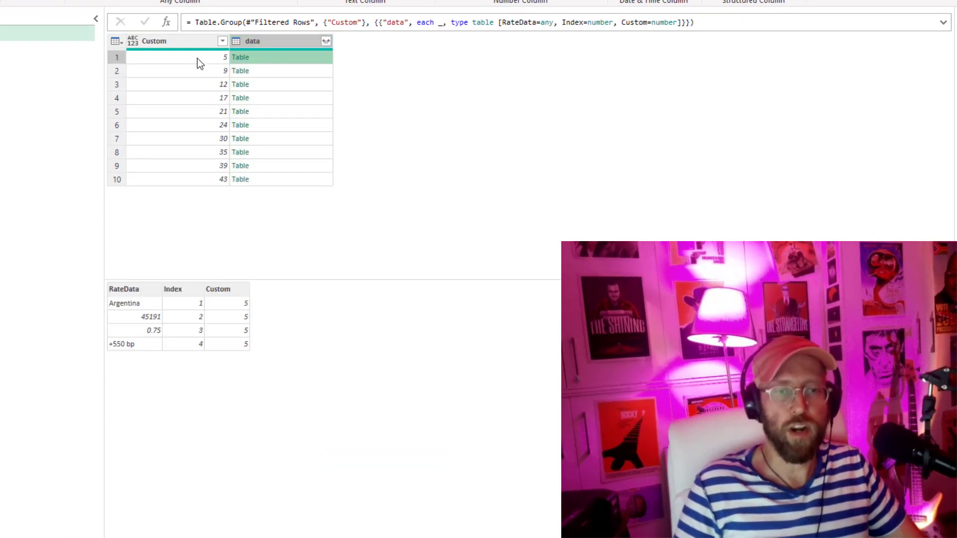
pyautogui.click(277, 73)
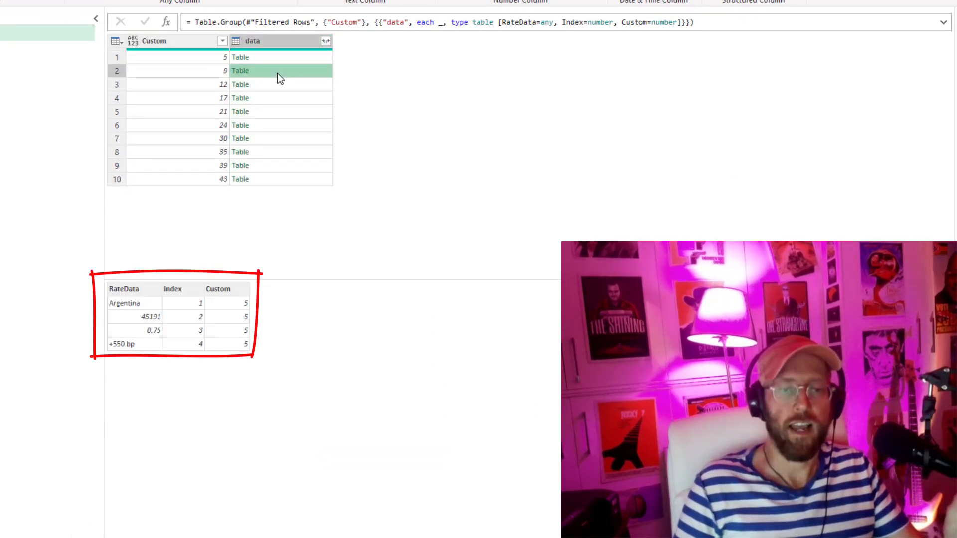
pyautogui.click(285, 85)
pyautogui.click(285, 97)
pyautogui.click(286, 111)
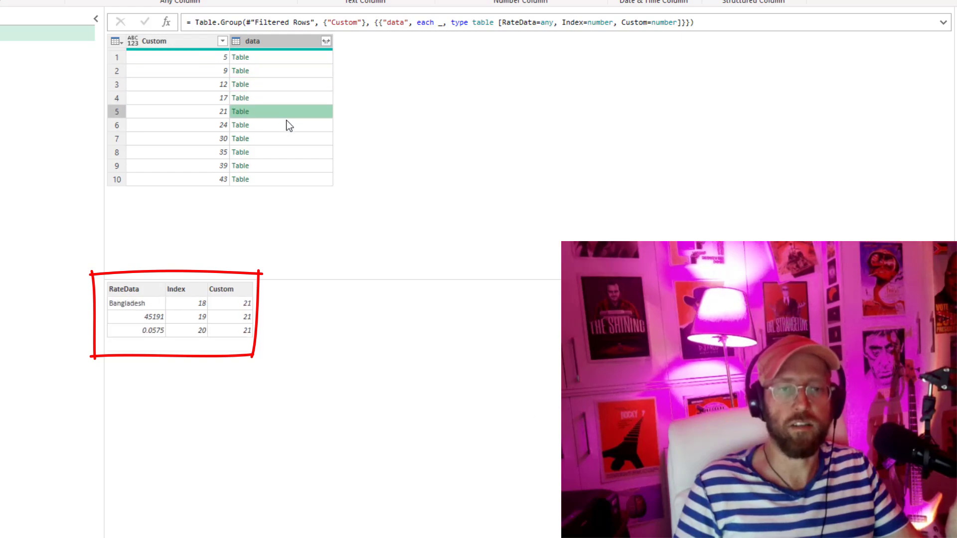
pyautogui.click(289, 125)
pyautogui.click(288, 138)
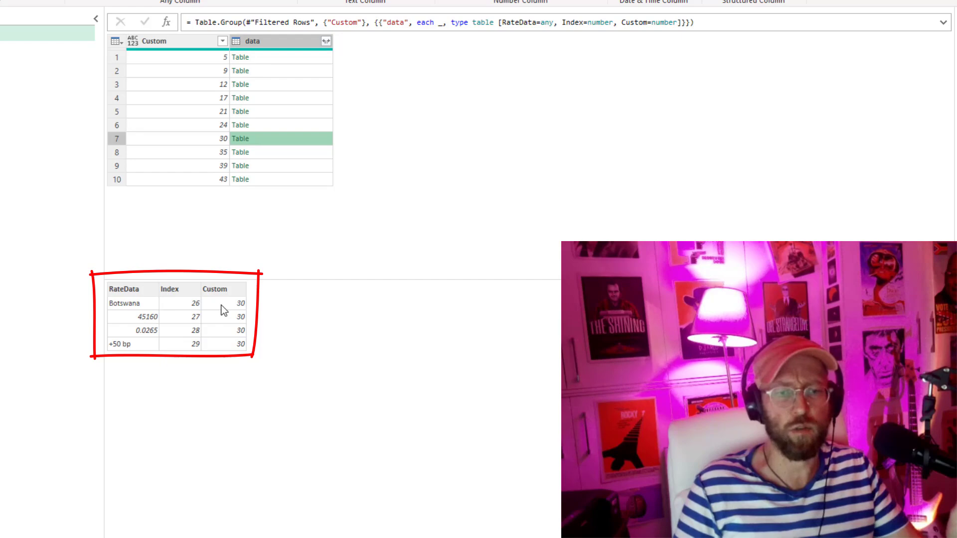
# Step: Edit the grouping formula to each _[RateData] and delete the type table definition
pyautogui.click(465, 22)
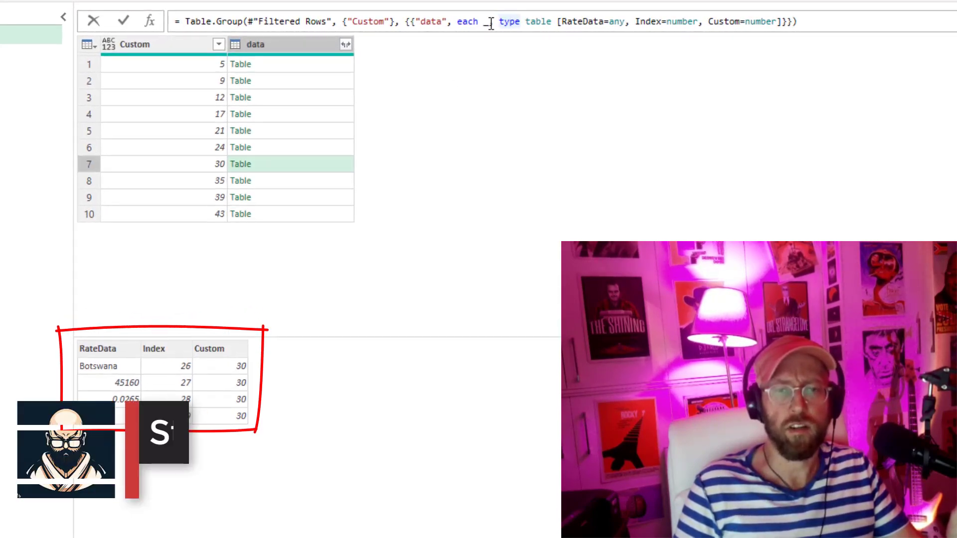
pyautogui.click(491, 23)
pyautogui.moveTo(591, 18); pyautogui.dragTo(877, 18)
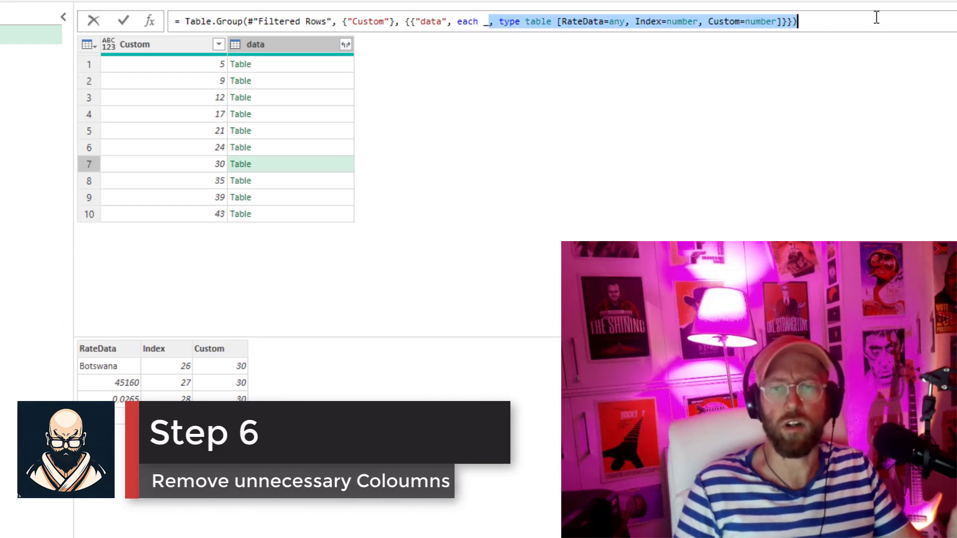
pyautogui.press('Delete')
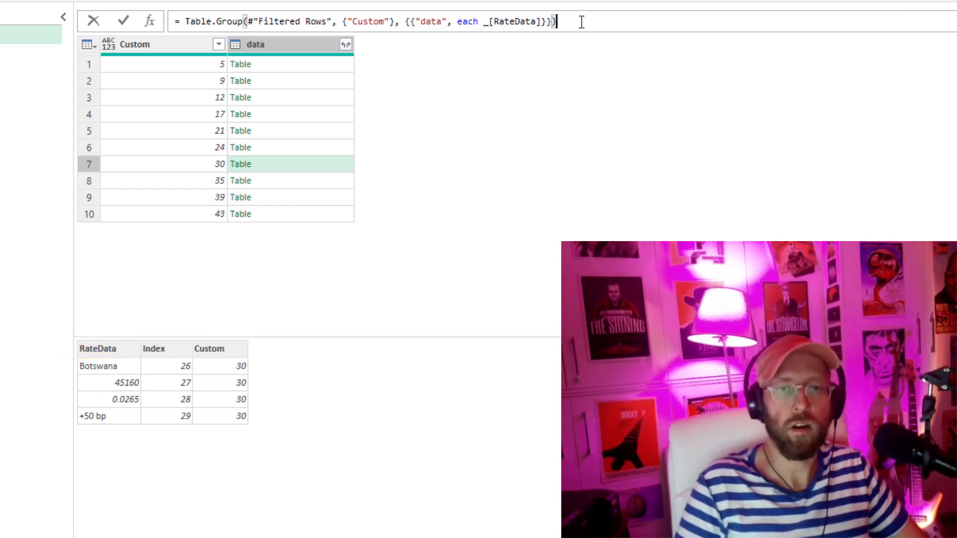
pyautogui.press('Return')
# Step: Preview each group's RateData value list, including the Canada and Bahrain lists
pyautogui.click(277, 66)
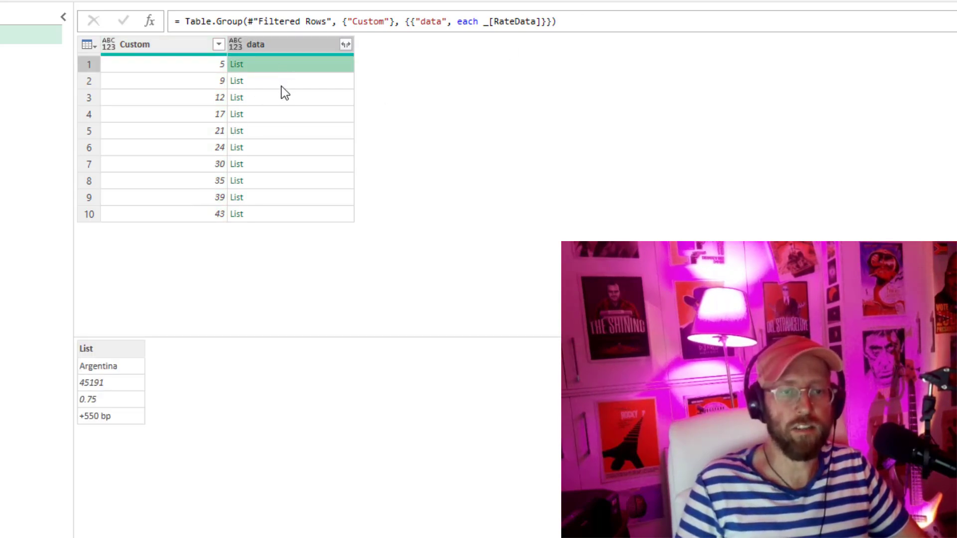
pyautogui.click(282, 82)
pyautogui.click(285, 98)
pyautogui.click(285, 115)
pyautogui.click(287, 132)
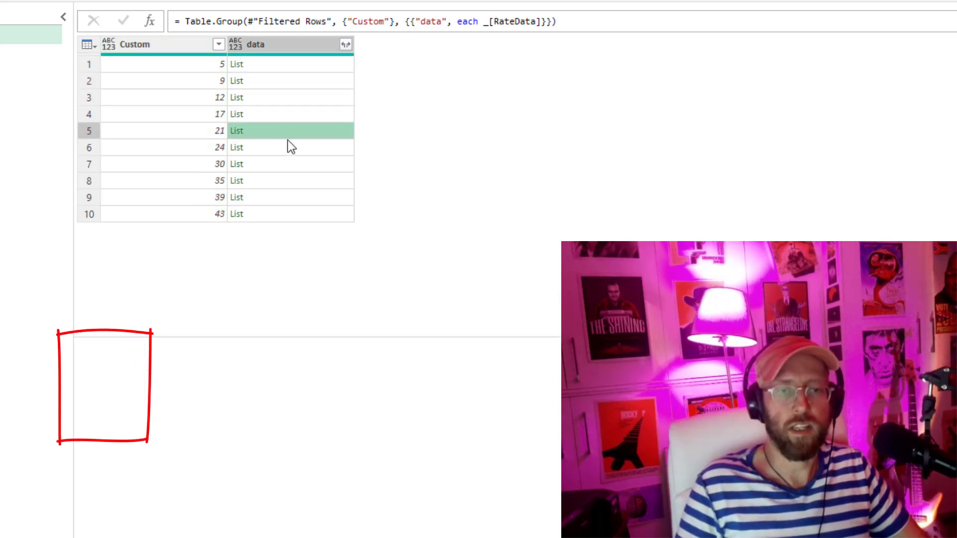
pyautogui.click(289, 147)
pyautogui.click(290, 164)
pyautogui.click(292, 180)
pyautogui.click(293, 198)
pyautogui.click(293, 214)
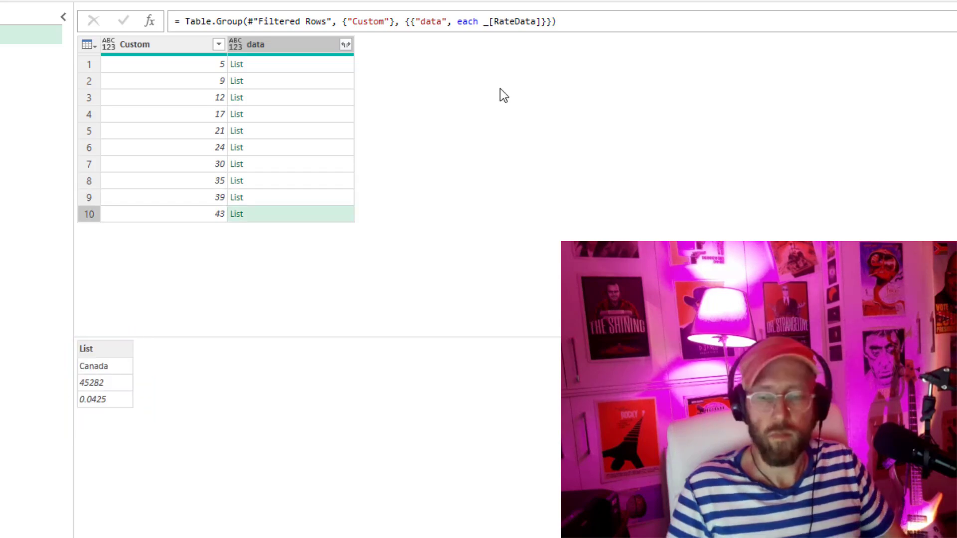
pyautogui.click(294, 64)
pyautogui.click(288, 81)
pyautogui.click(287, 97)
pyautogui.click(289, 114)
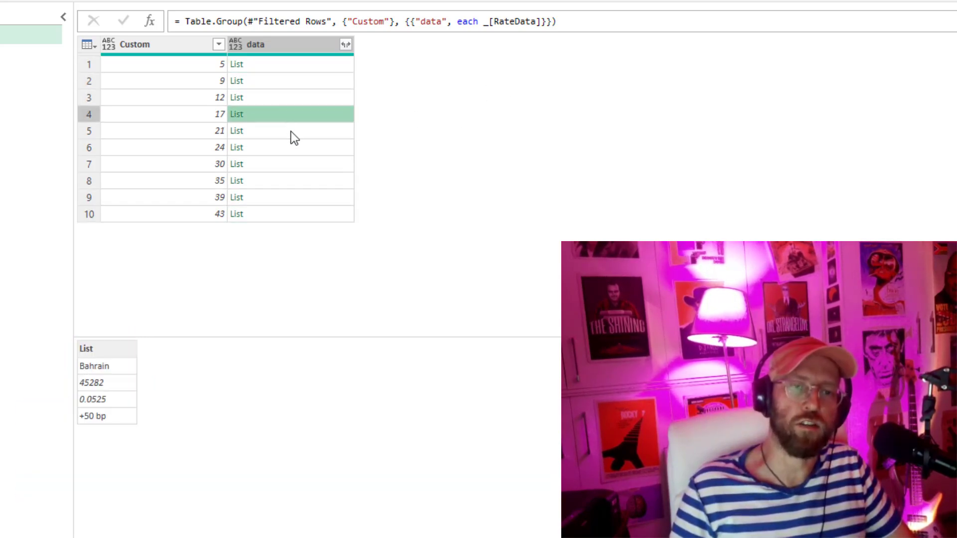
pyautogui.click(291, 130)
pyautogui.click(291, 148)
pyautogui.click(292, 164)
# Step: Add a step = List.Transform(#"Grouped Rows"[data], each Table.FromRows({_}))
pyautogui.click(150, 21)
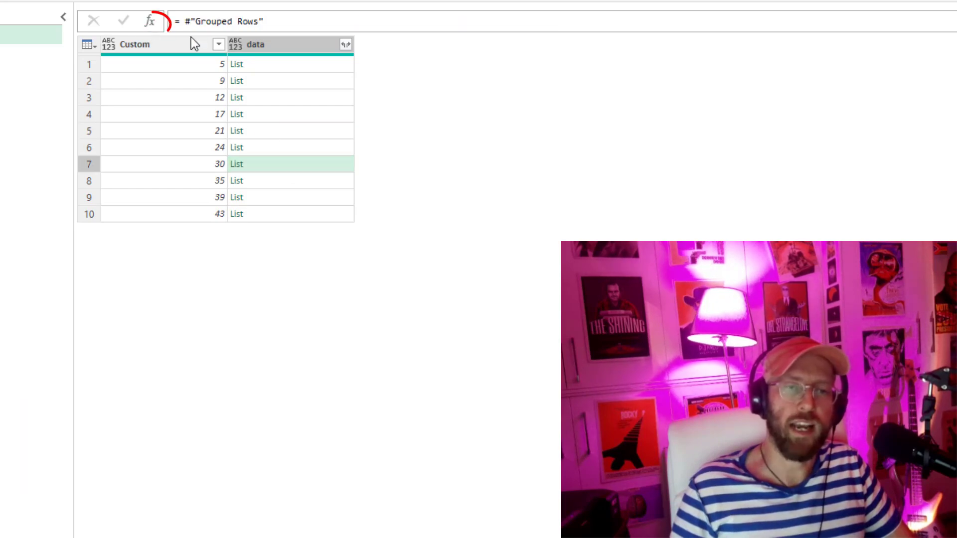
pyautogui.click(192, 41)
pyautogui.write('list')
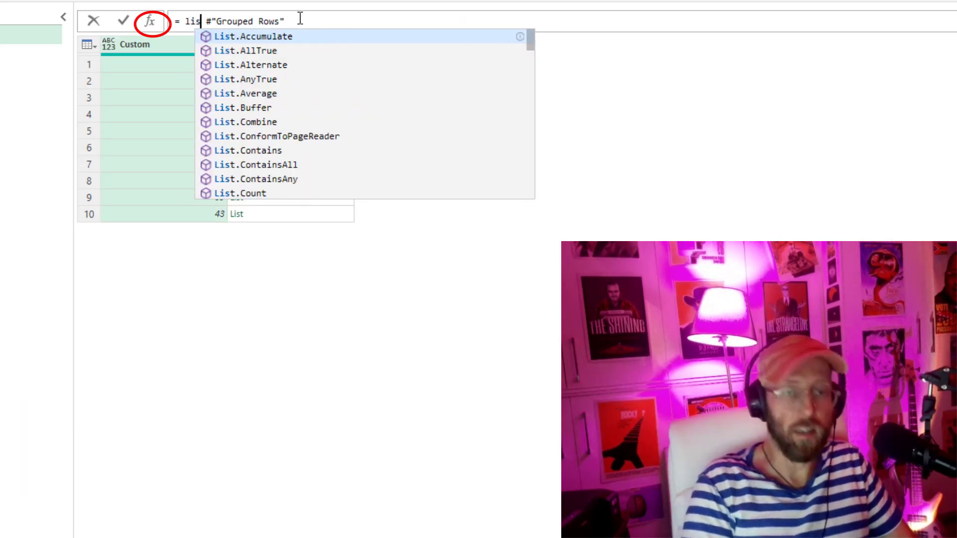
pyautogui.write('.tr')
pyautogui.press('Tab')
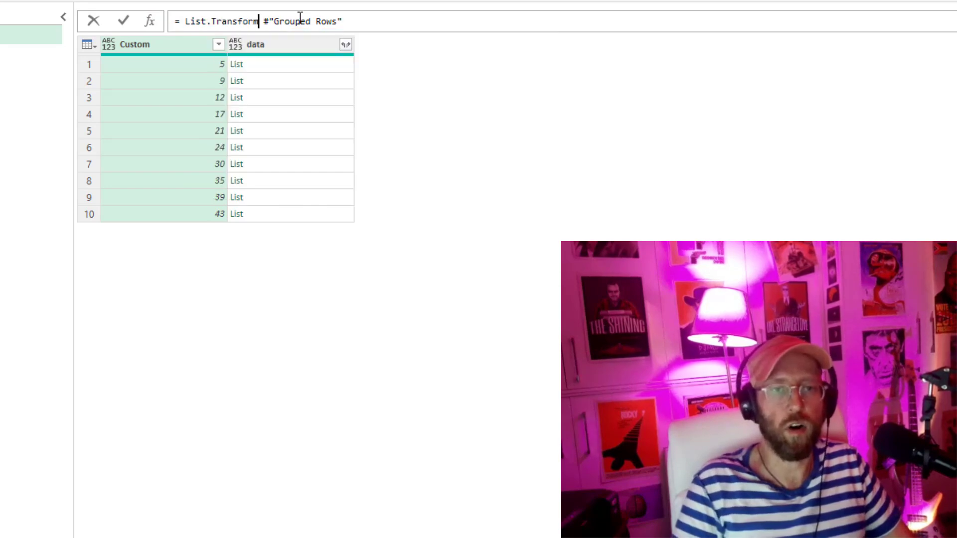
pyautogui.write('(')
pyautogui.press('End')
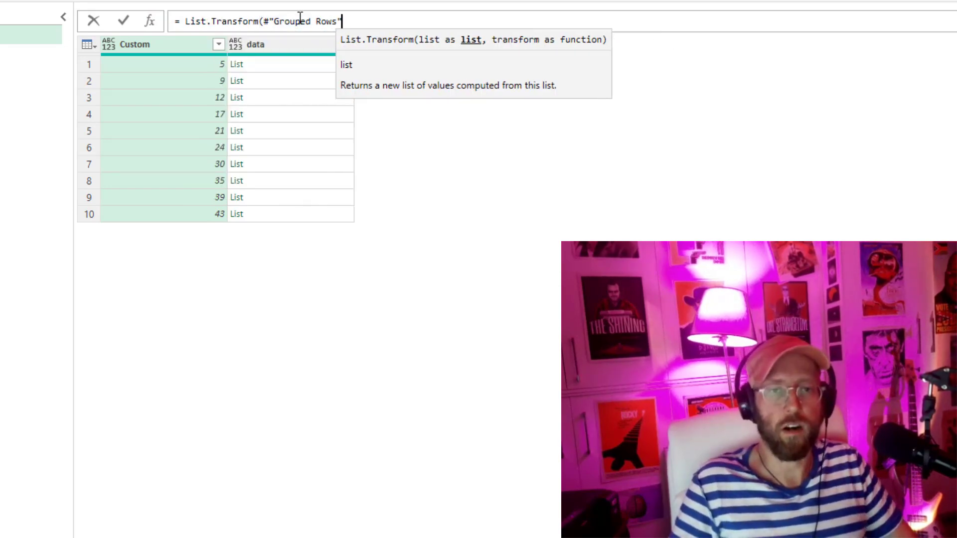
pyautogui.write(',')
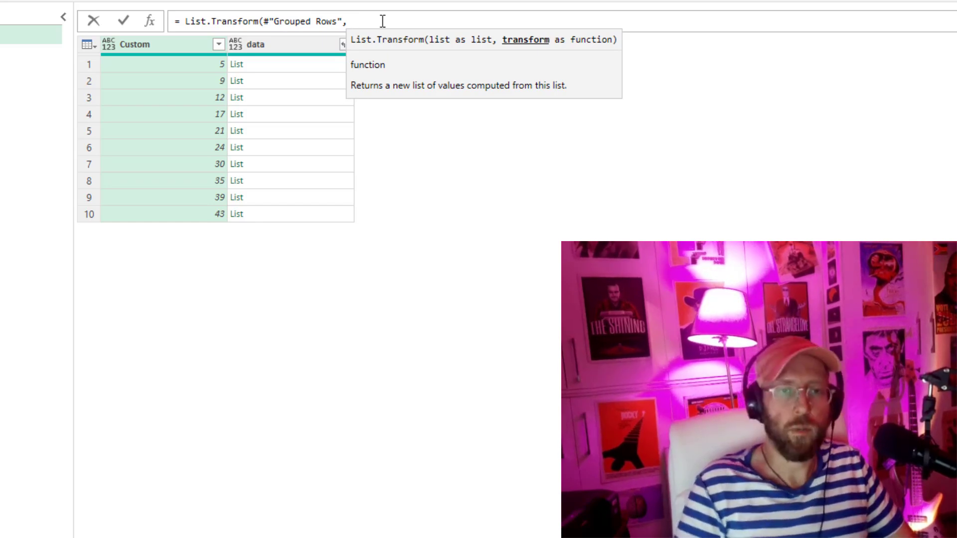
pyautogui.press('BackSpace')
pyautogui.write('[data')
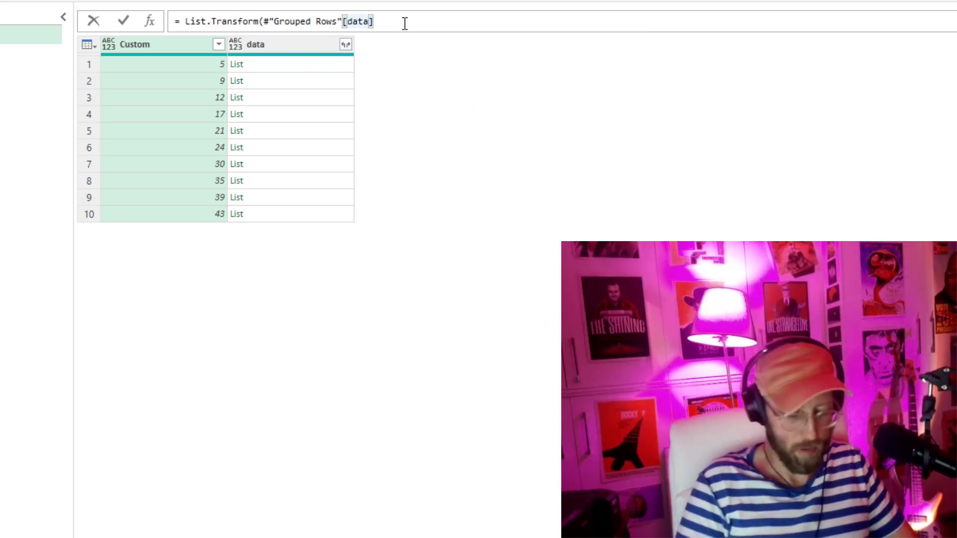
pyautogui.write(', each ')
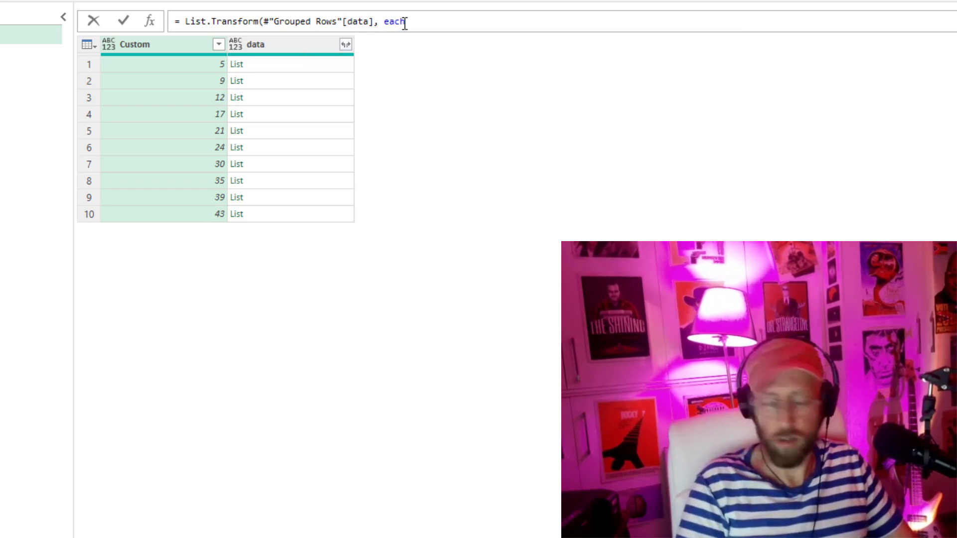
pyautogui.write('tablefro')
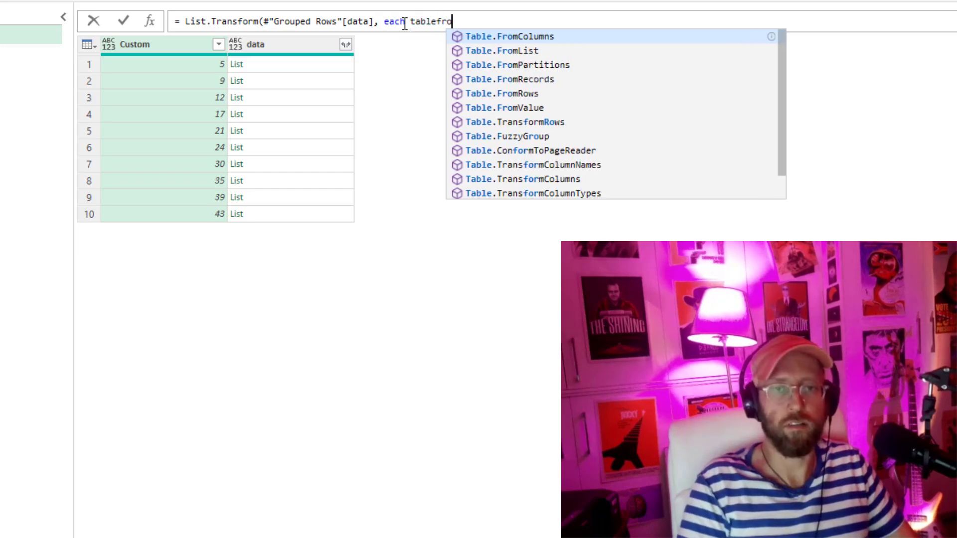
pyautogui.write('m')
pyautogui.press('Down')
pyautogui.press('Down')
pyautogui.press('Down')
pyautogui.press('Down')
pyautogui.press('Tab')
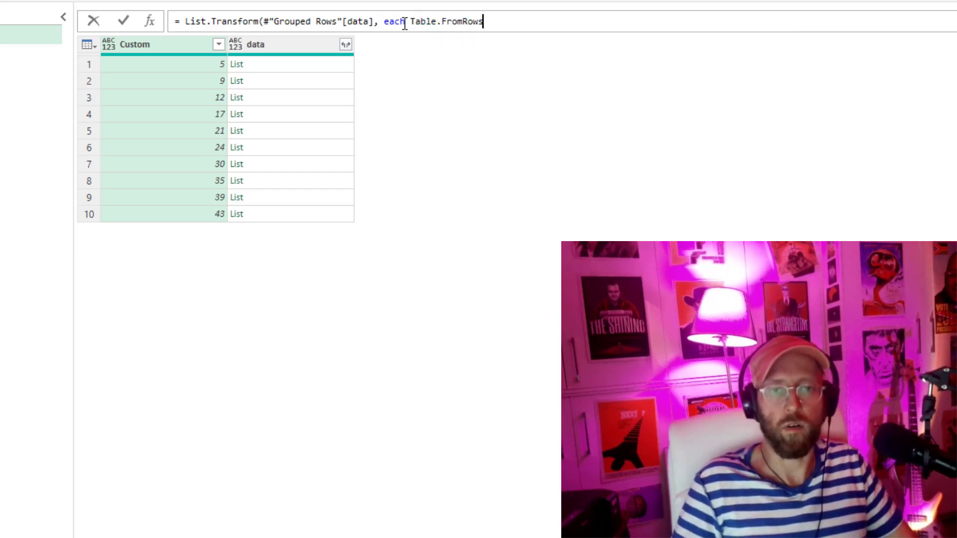
pyautogui.write('(')
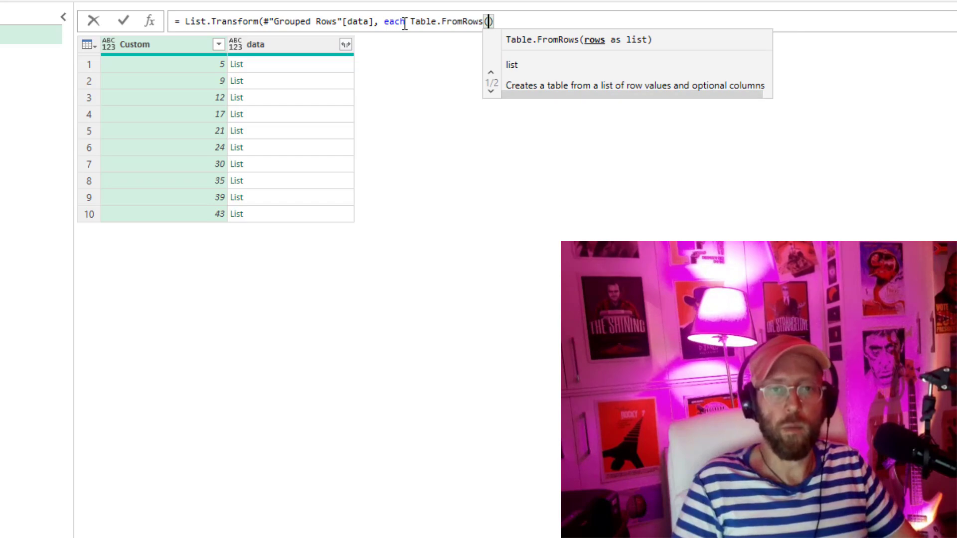
pyautogui.write('{')
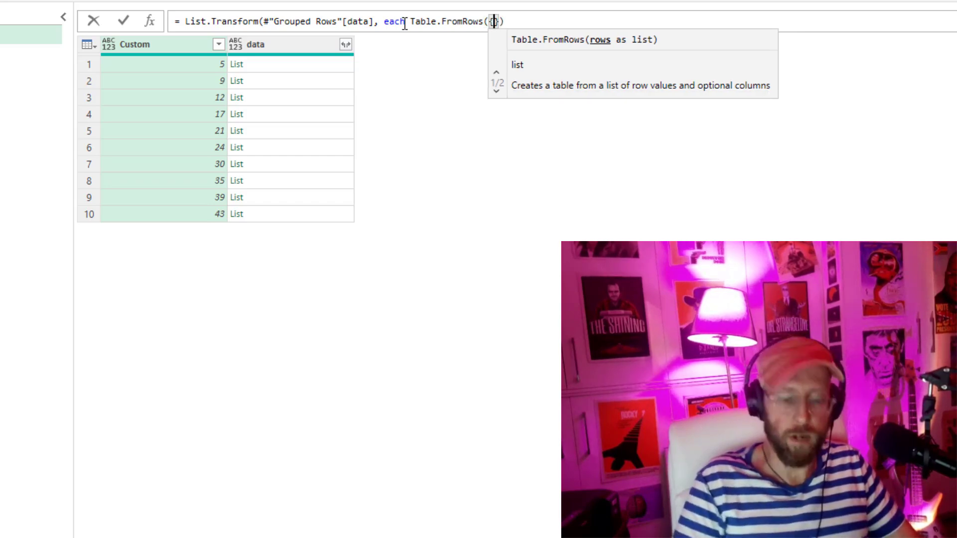
pyautogui.write('_')
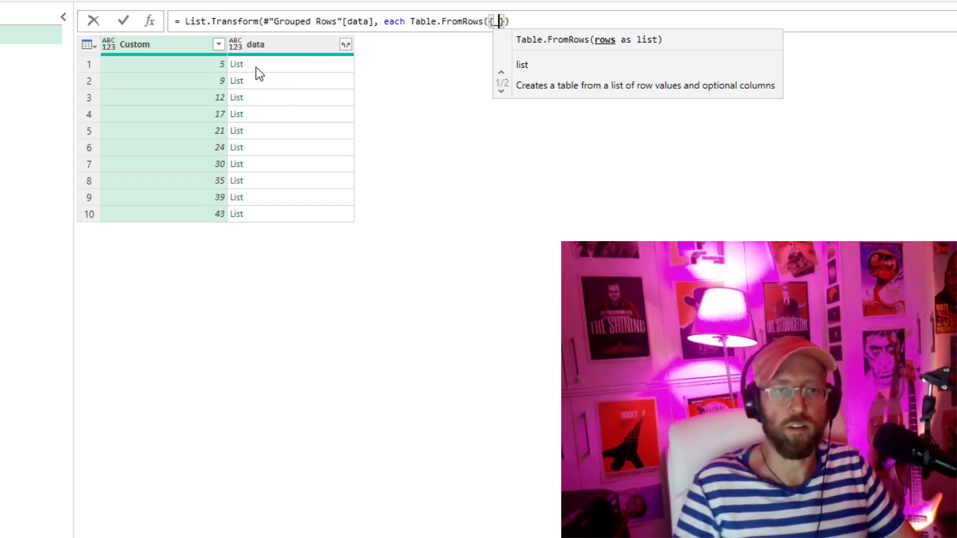
pyautogui.click(559, 20)
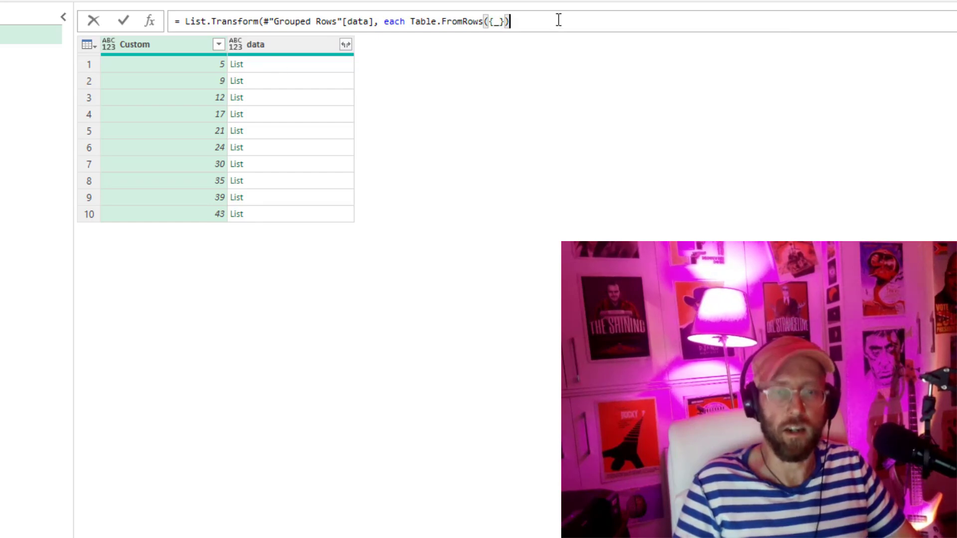
pyautogui.write(')')
pyautogui.press('Return')
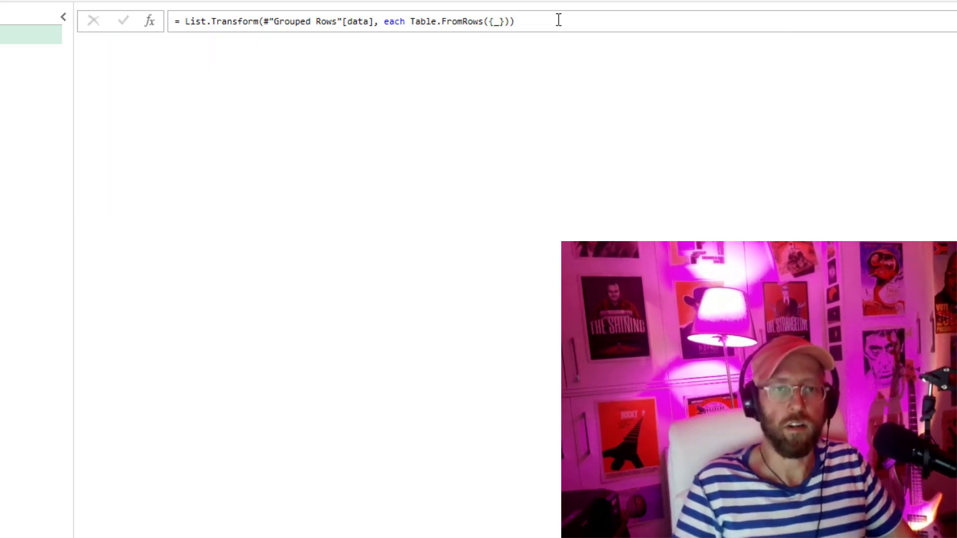
# Step: Preview the one-row tables in rows 1–10, such as Argentina, Botswana and Bulgaria
pyautogui.click(133, 68)
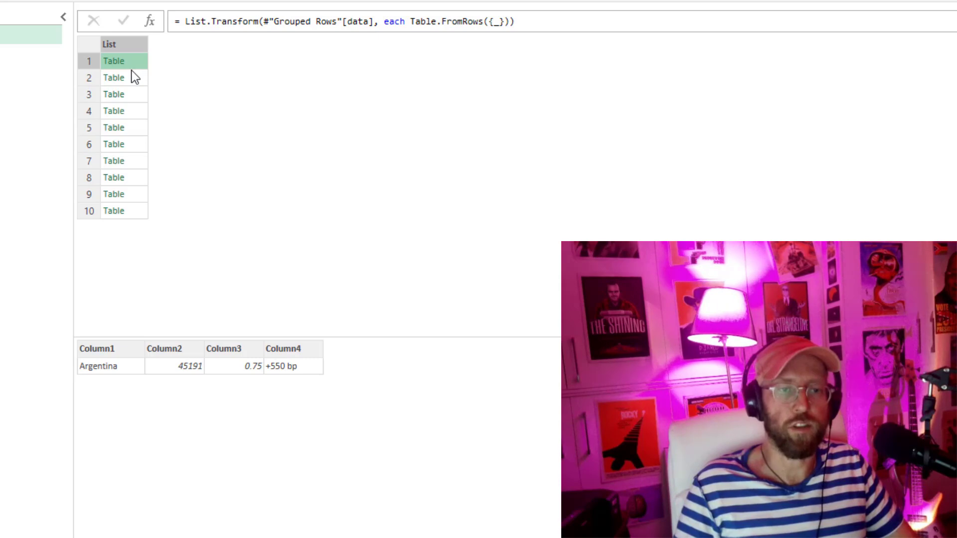
pyautogui.click(135, 80)
pyautogui.click(137, 95)
pyautogui.click(138, 112)
pyautogui.click(136, 128)
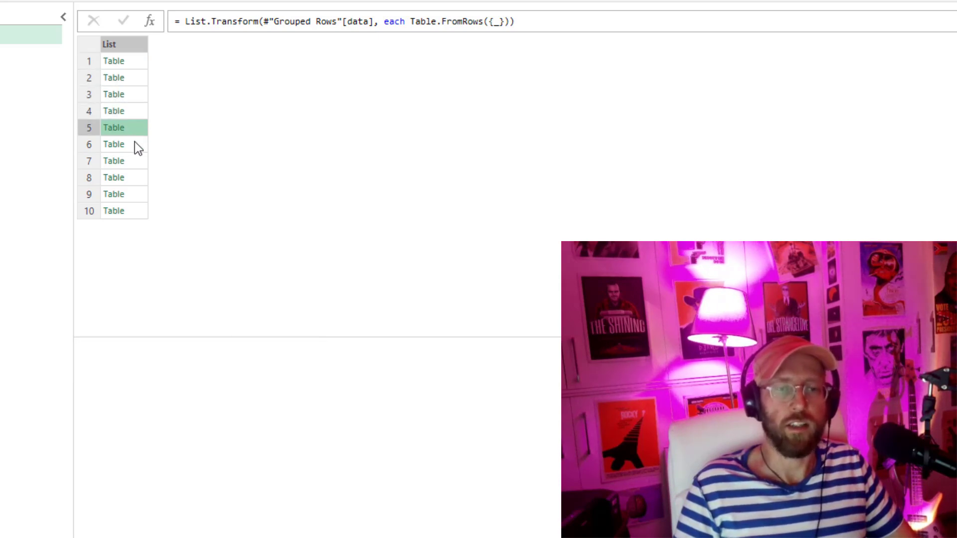
pyautogui.click(134, 145)
pyautogui.click(134, 161)
pyautogui.click(135, 180)
pyautogui.click(135, 194)
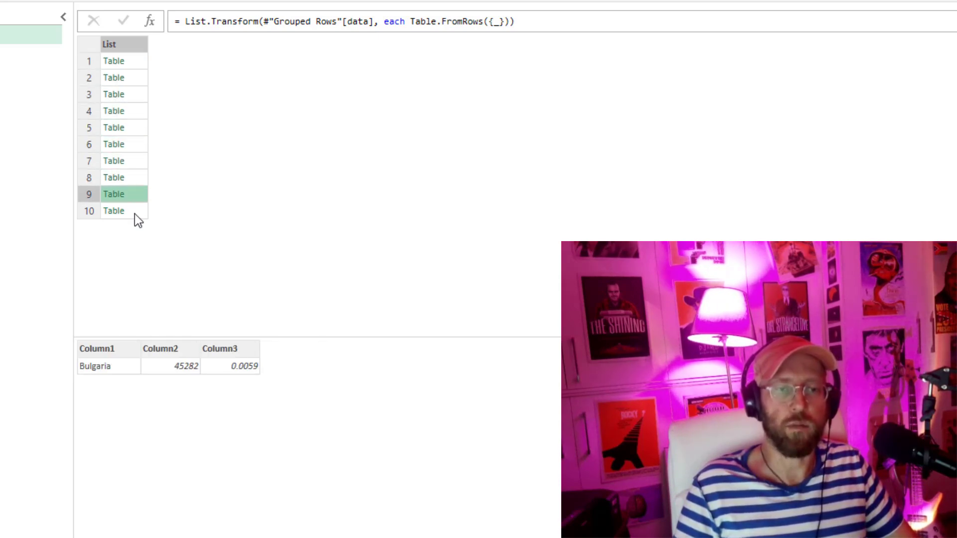
pyautogui.click(135, 212)
pyautogui.click(135, 196)
pyautogui.click(135, 178)
pyautogui.click(134, 161)
pyautogui.click(135, 127)
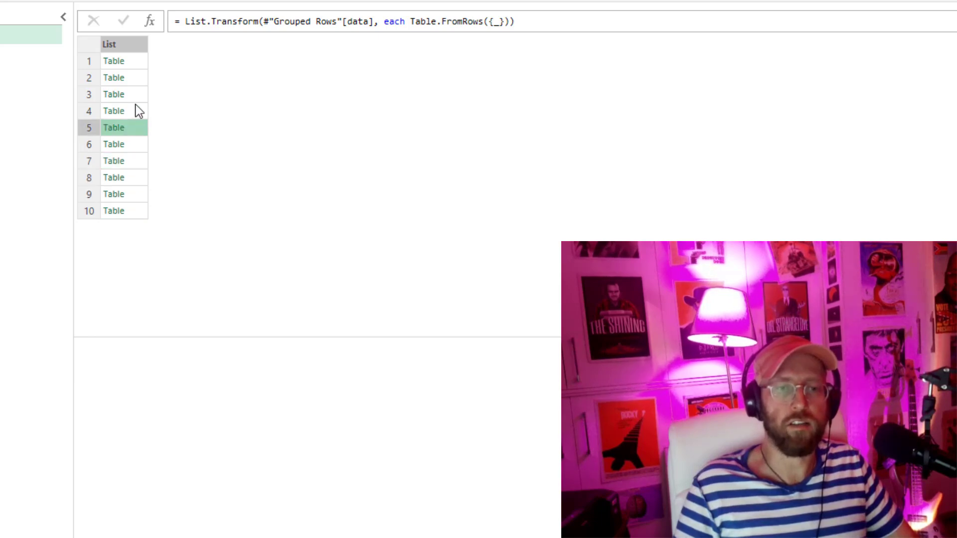
pyautogui.click(135, 111)
pyautogui.click(135, 95)
pyautogui.click(135, 61)
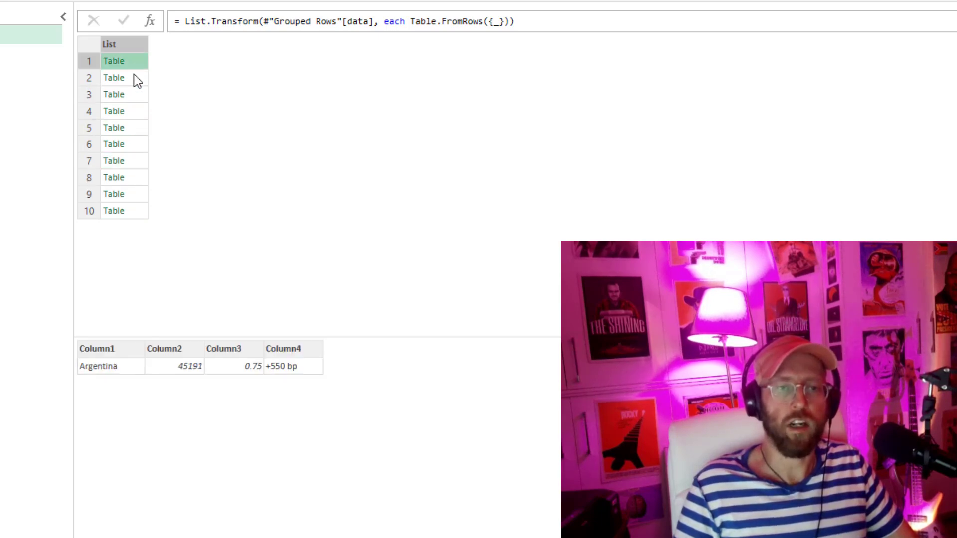
pyautogui.click(152, 21)
# Step: Enter = Table.Combine(Custom2) to merge the one-row tables into a four-column table
pyautogui.click(181, 21)
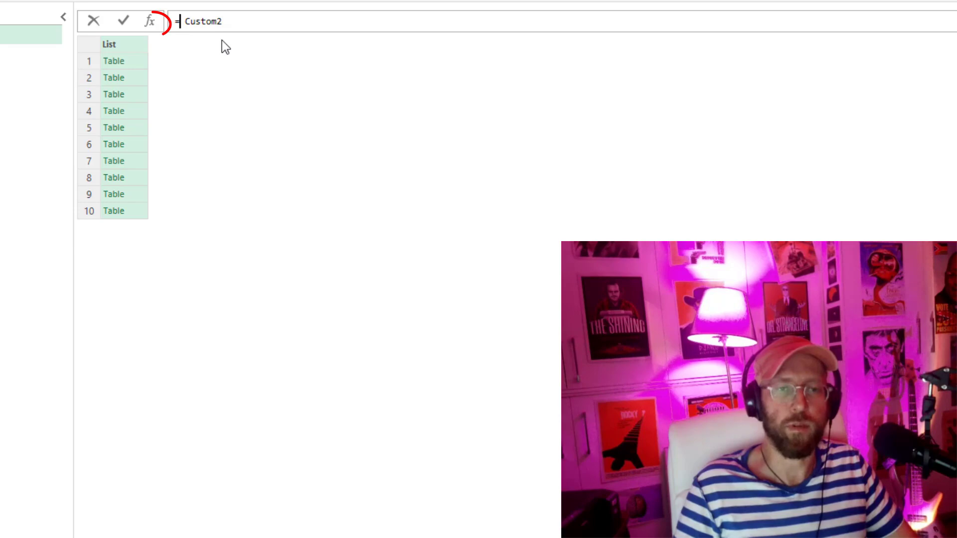
pyautogui.write('tablecom')
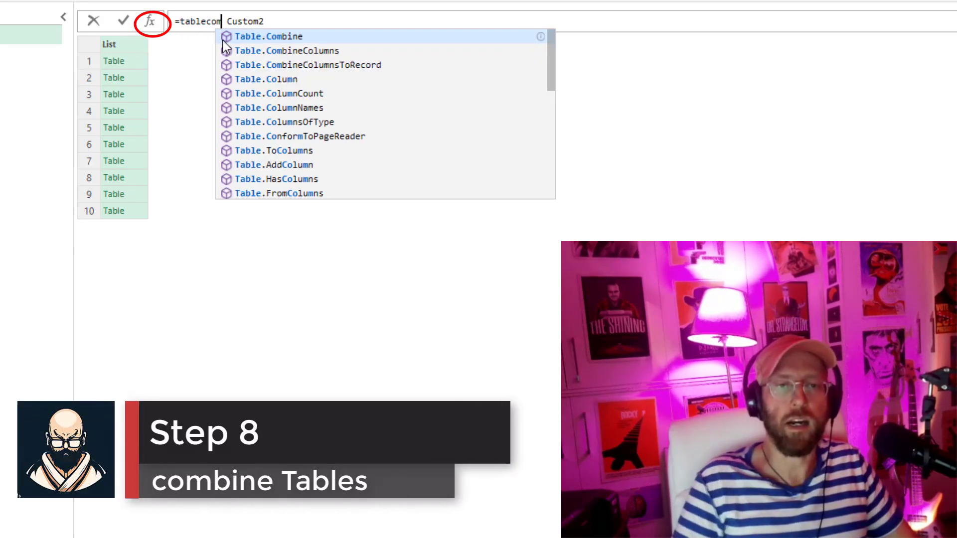
pyautogui.press('Tab')
pyautogui.write('(')
pyautogui.press('Delete')
pyautogui.press('Delete')
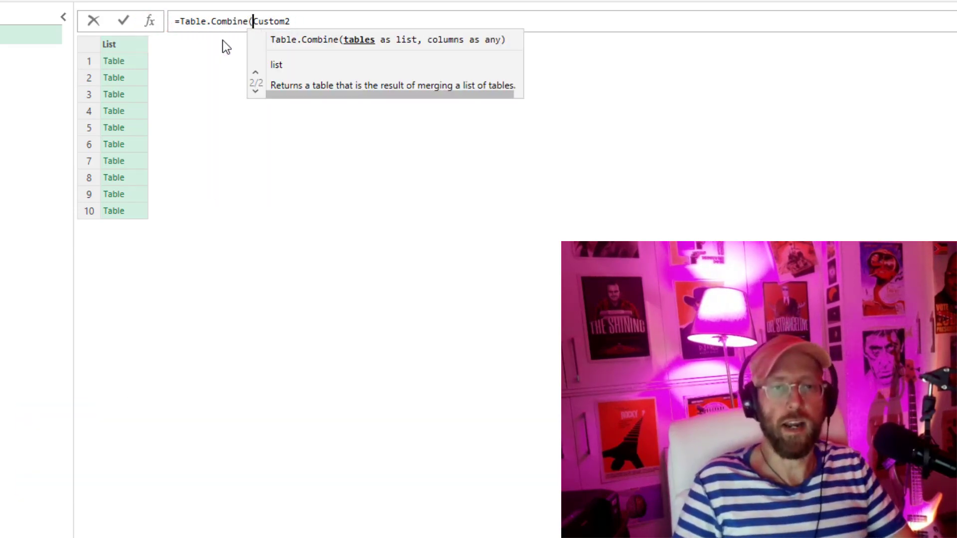
pyautogui.press('End')
pyautogui.write(')')
pyautogui.press('Return')
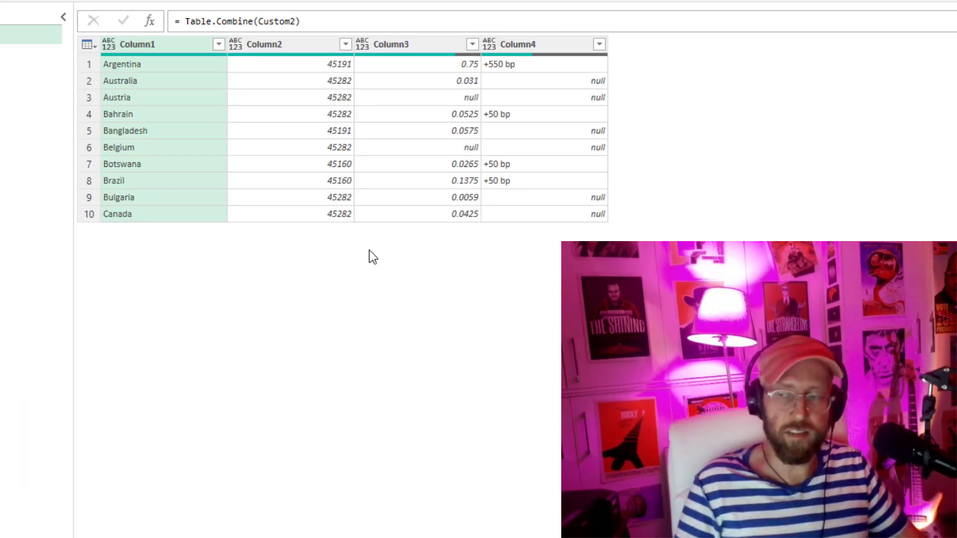
# Step: Change Column2's data type to Date
pyautogui.click(295, 45)
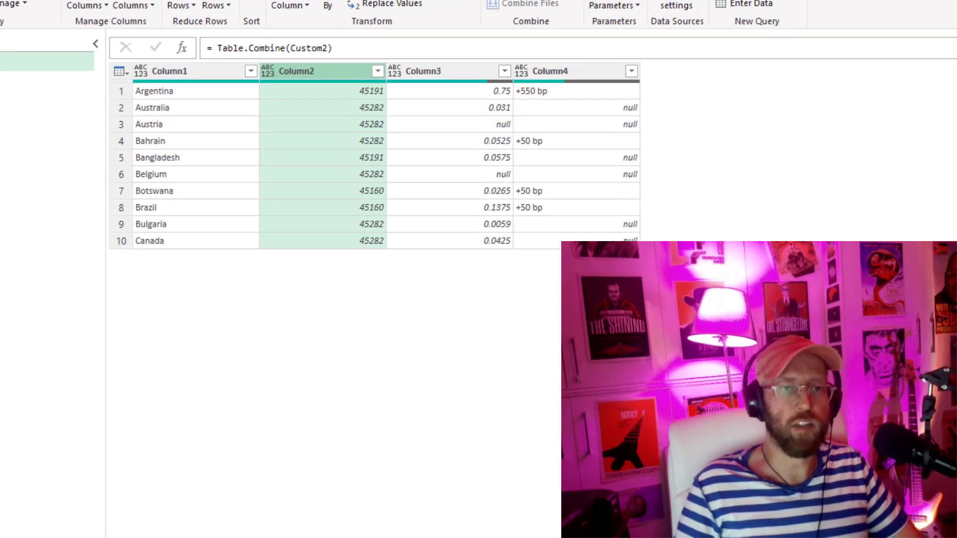
pyautogui.click(106, 33)
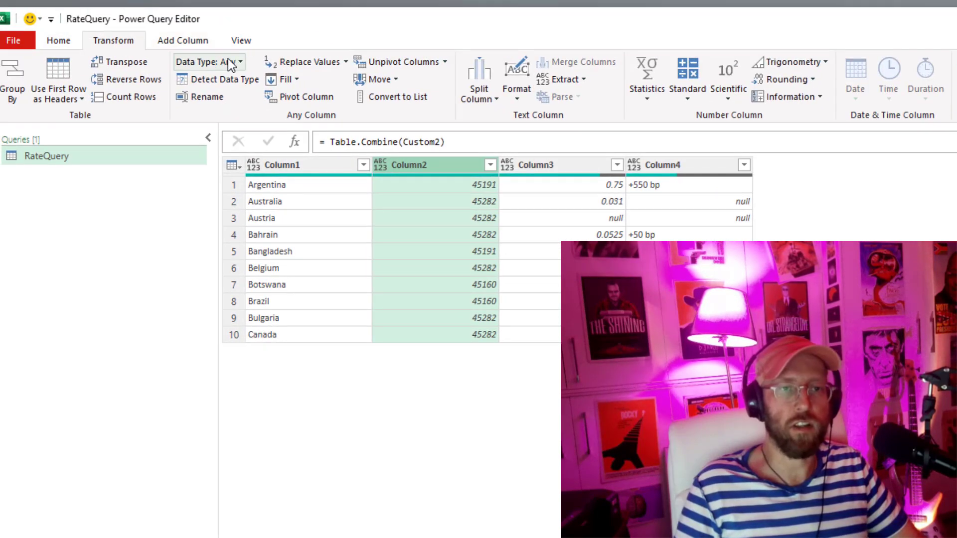
pyautogui.click(234, 62)
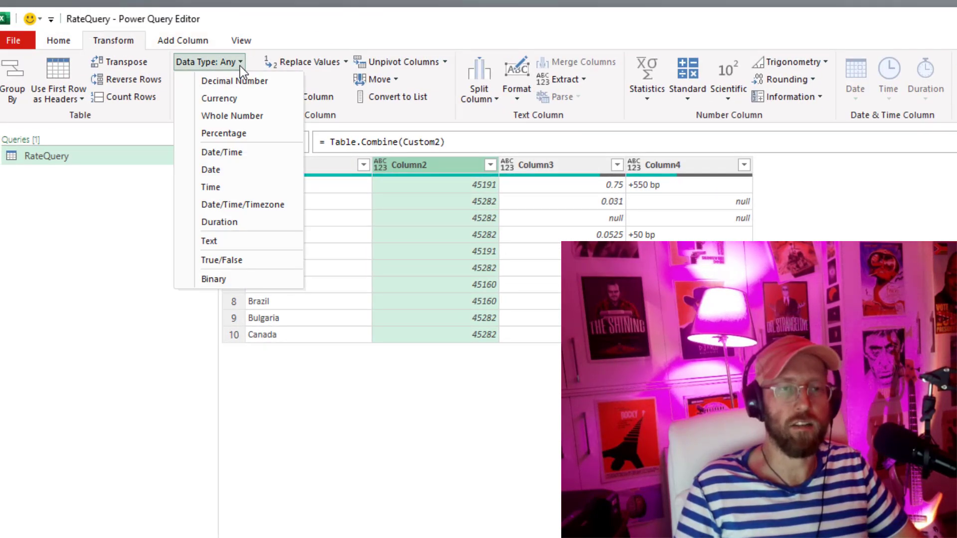
pyautogui.click(225, 169)
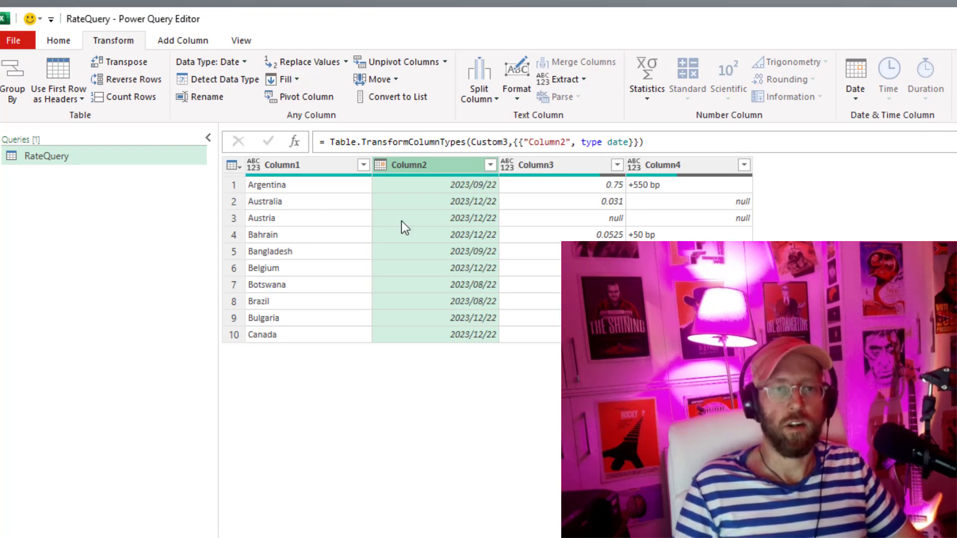
# Step: Rename Column1 to 'country' and Column2 to 'date'
pyautogui.doubleClick(312, 165)
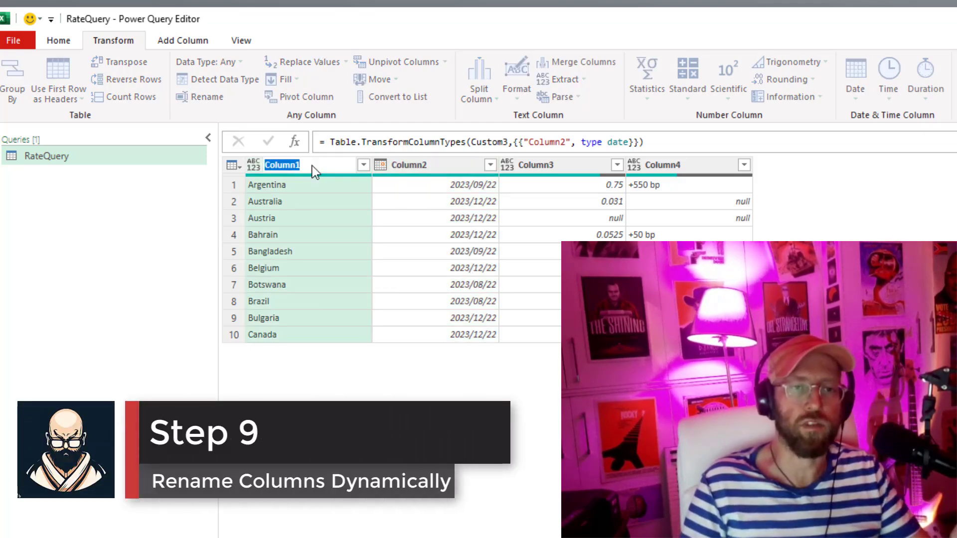
pyautogui.write('country')
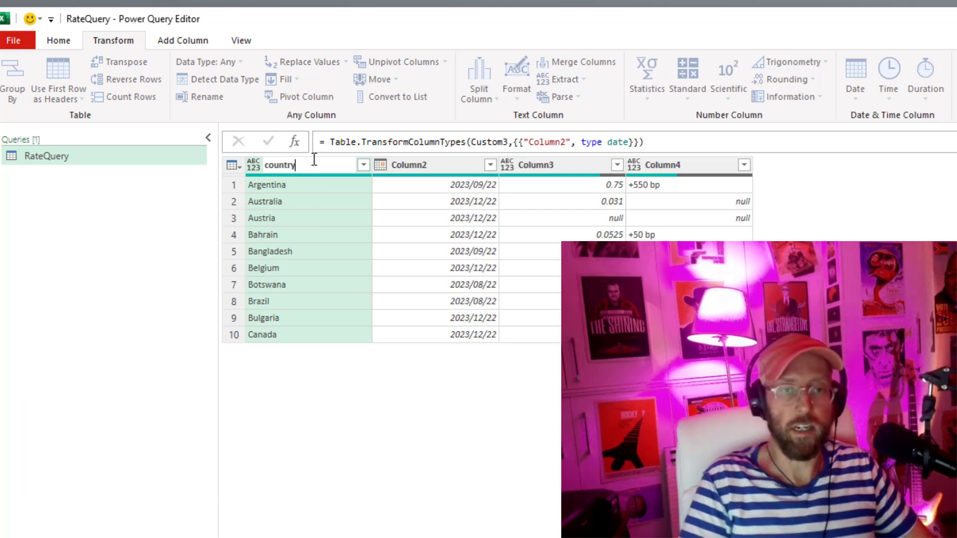
pyautogui.press('Return')
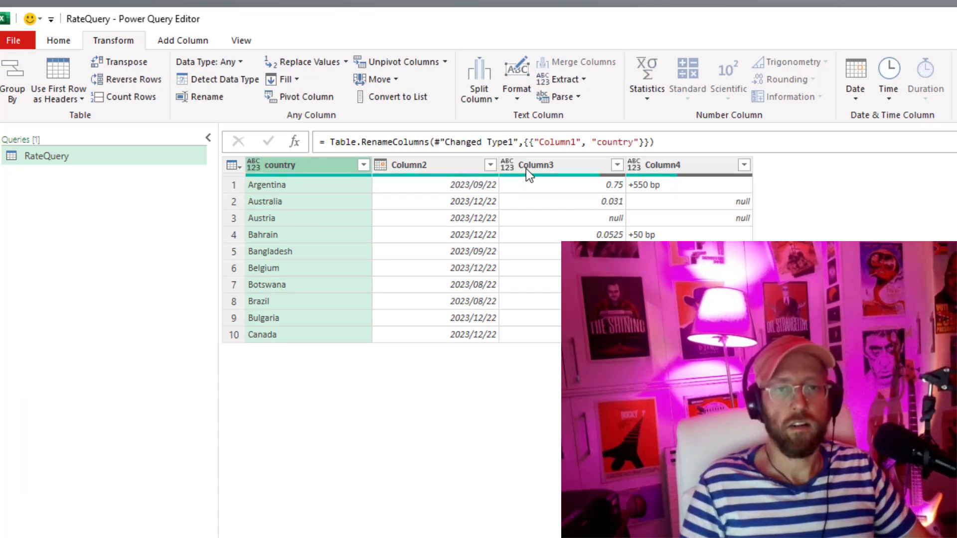
pyautogui.doubleClick(428, 165)
pyautogui.write('date')
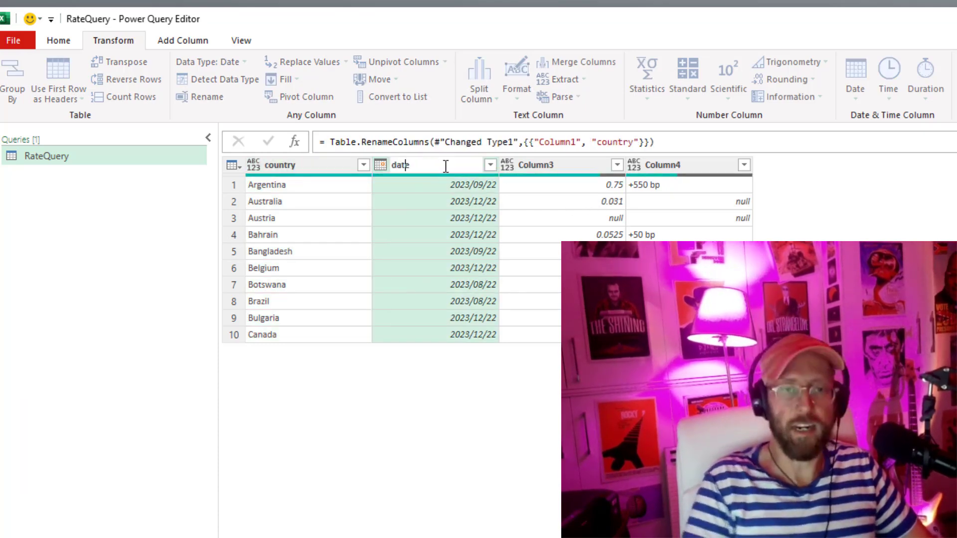
pyautogui.press('Return')
# Step: Inspect the Table.RenameColumns formula and its rename pairs, leaving it unchanged
pyautogui.click(555, 143)
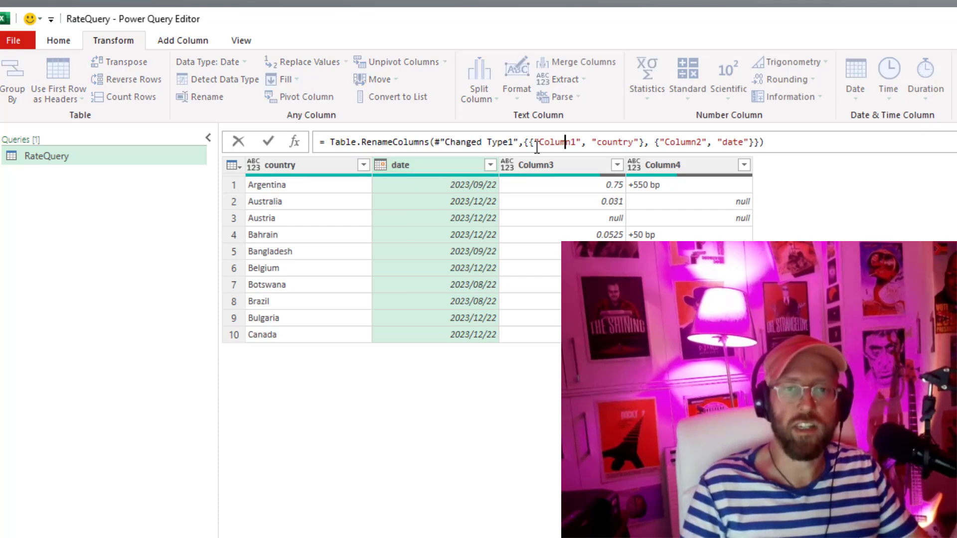
pyautogui.moveTo(527, 143); pyautogui.dragTo(801, 143)
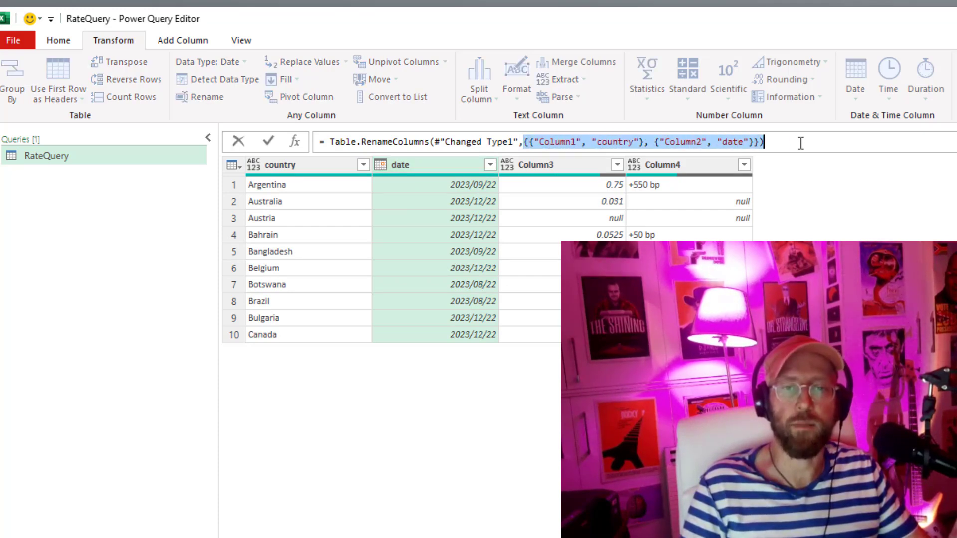
pyautogui.moveTo(332, 146); pyautogui.dragTo(428, 143)
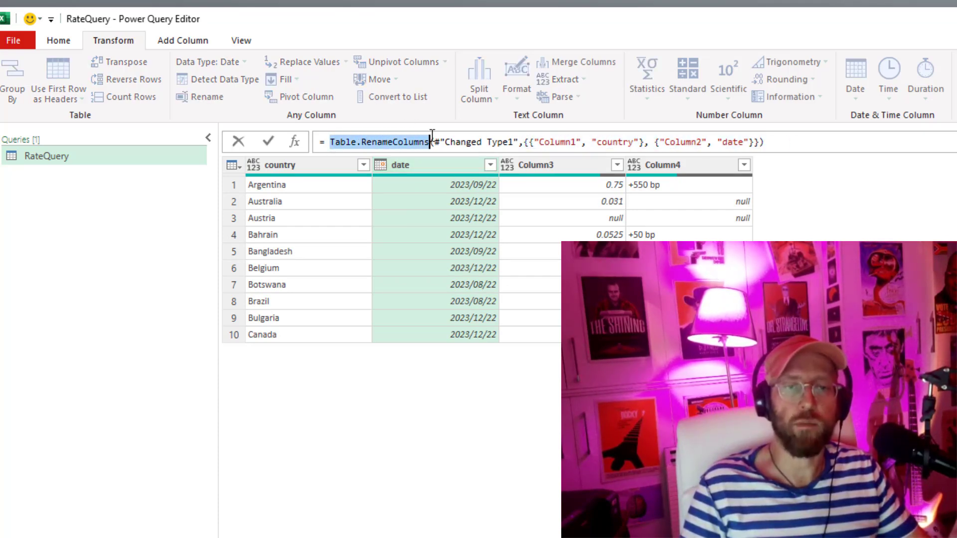
pyautogui.click(445, 143)
pyautogui.moveTo(536, 142); pyautogui.dragTo(732, 143)
pyautogui.click(597, 142)
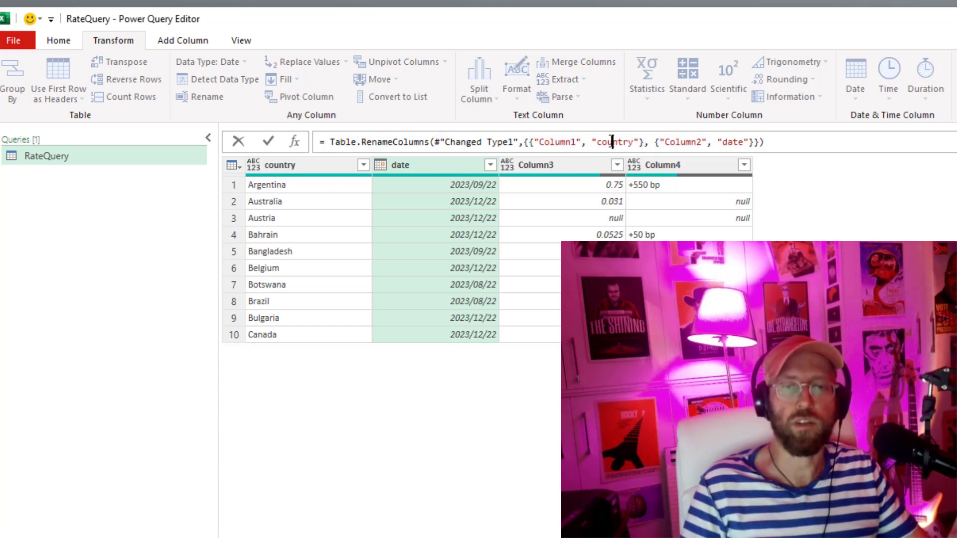
pyautogui.click(581, 220)
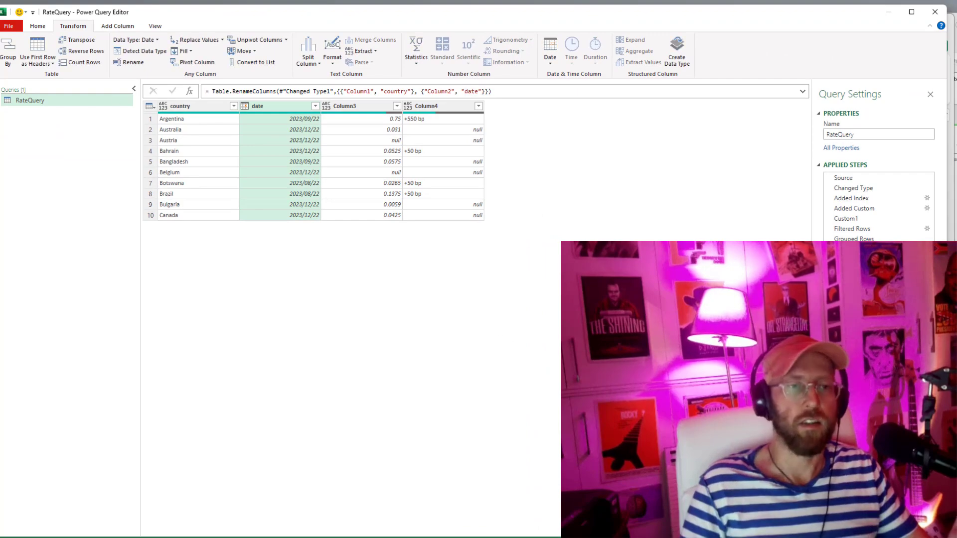
# Step: Close & Load the query and look over the Rename table's new names
pyautogui.click(38, 25)
pyautogui.click(12, 50)
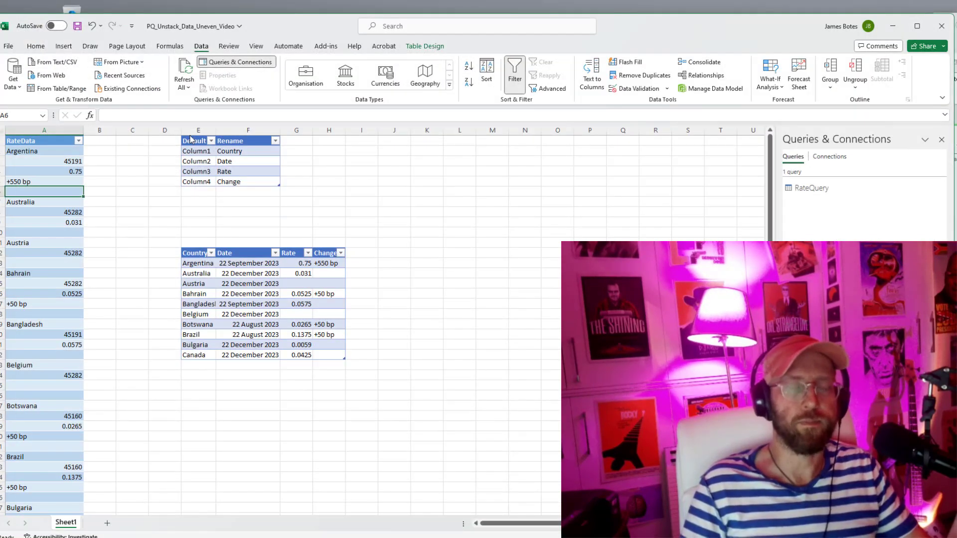
pyautogui.click(248, 172)
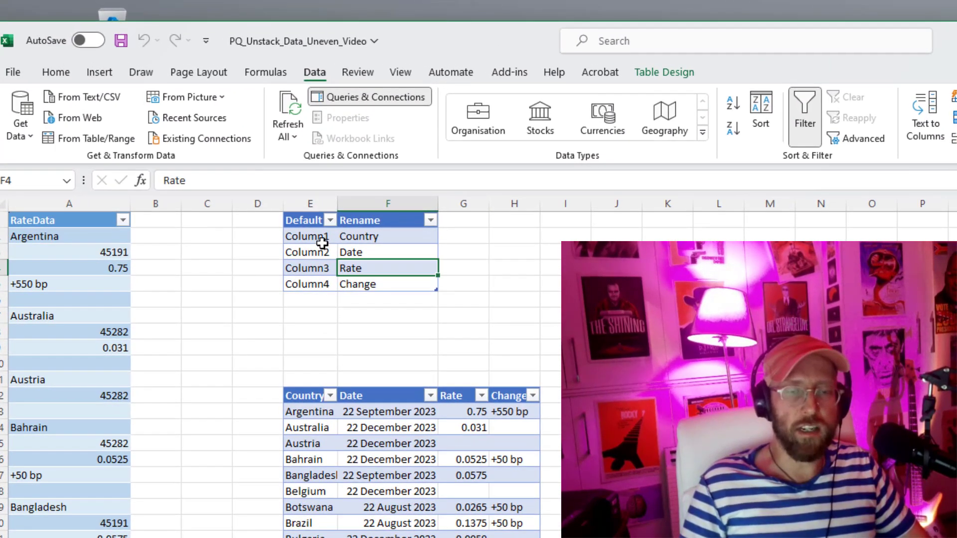
pyautogui.moveTo(362, 239); pyautogui.dragTo(367, 284)
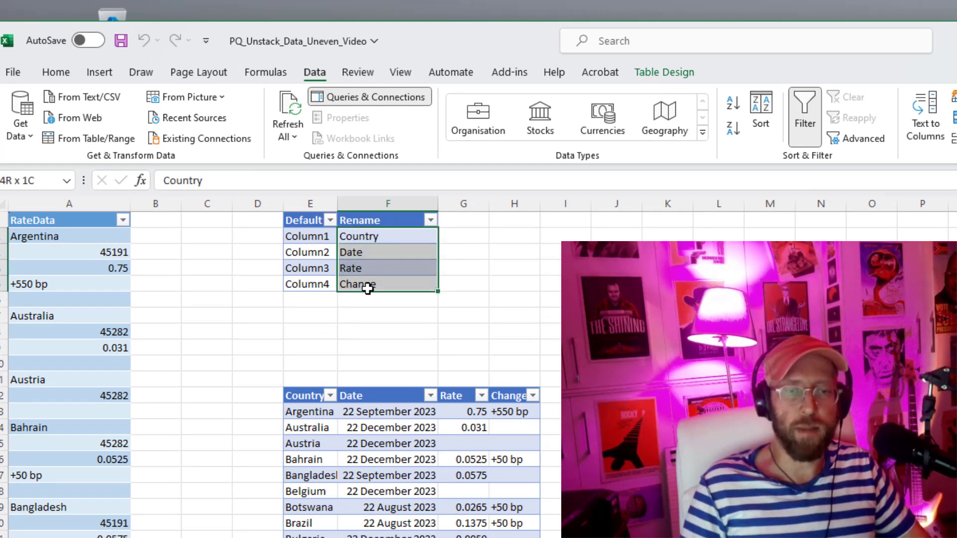
pyautogui.click(387, 347)
# Step: Review the mapping pairs Column1–Country, Column2–Date, Column3–Rate and Column4–Change
pyautogui.click(317, 237)
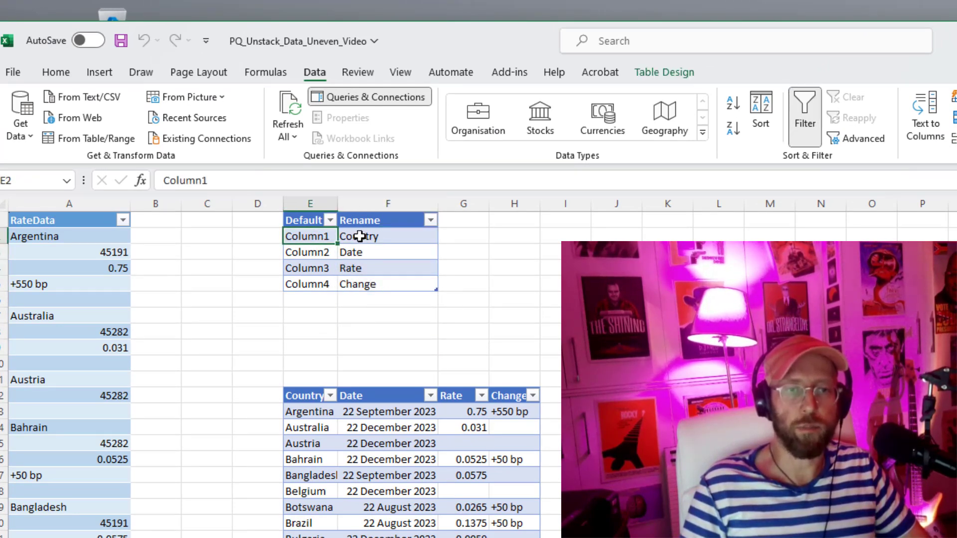
pyautogui.click(300, 253)
pyautogui.press('Right')
pyautogui.click(324, 267)
pyautogui.press('Right')
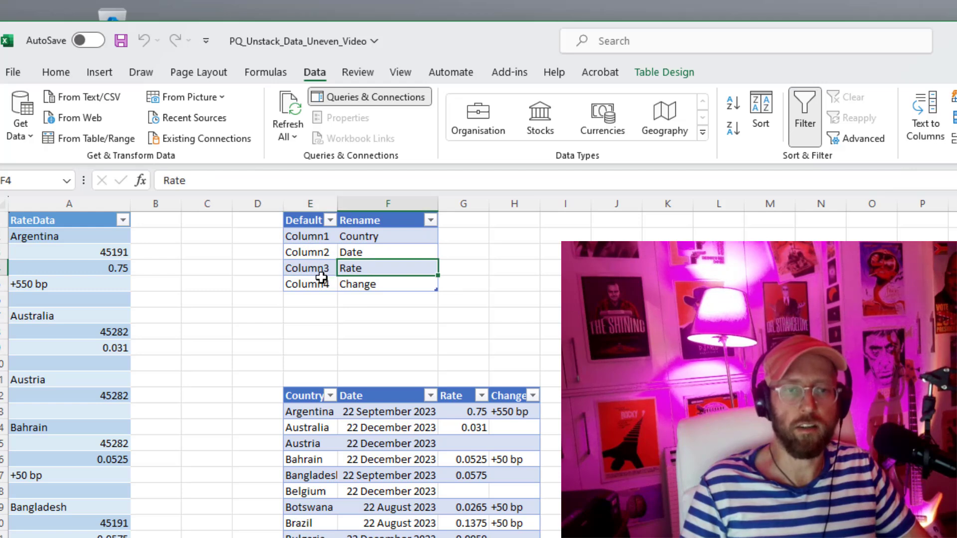
pyautogui.click(321, 283)
pyautogui.press('Right')
pyautogui.click(384, 310)
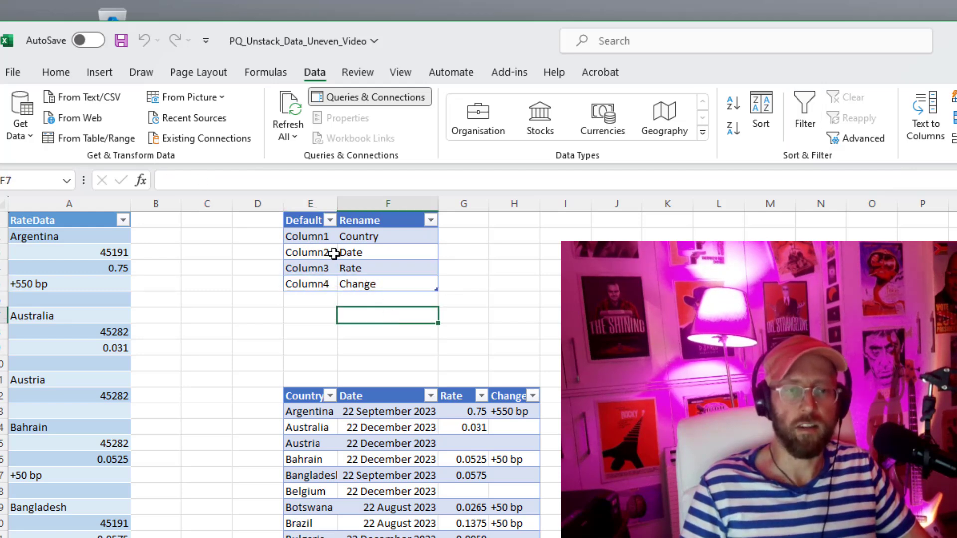
# Step: Create a new query from the Default/Rename table
pyautogui.click(311, 224)
pyautogui.click(369, 268)
pyautogui.click(369, 236)
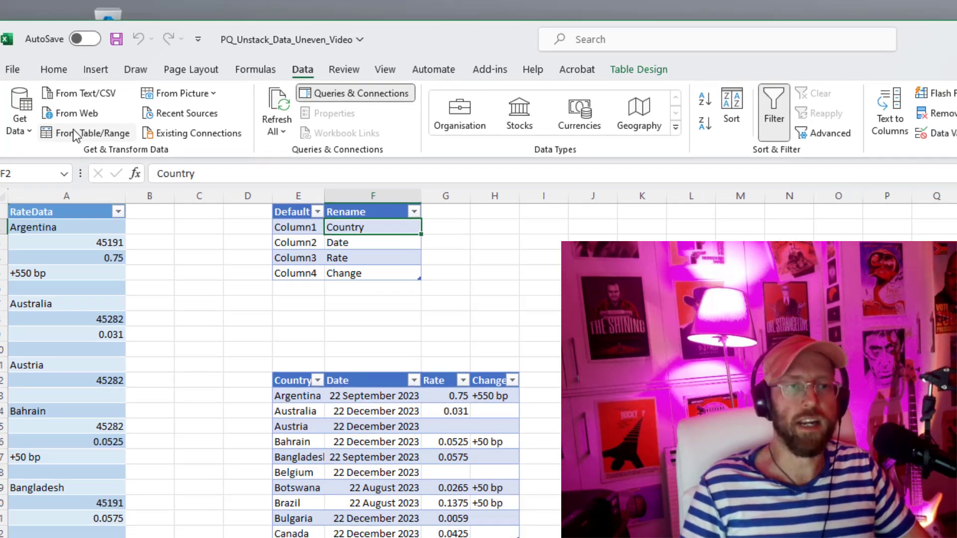
pyautogui.click(84, 133)
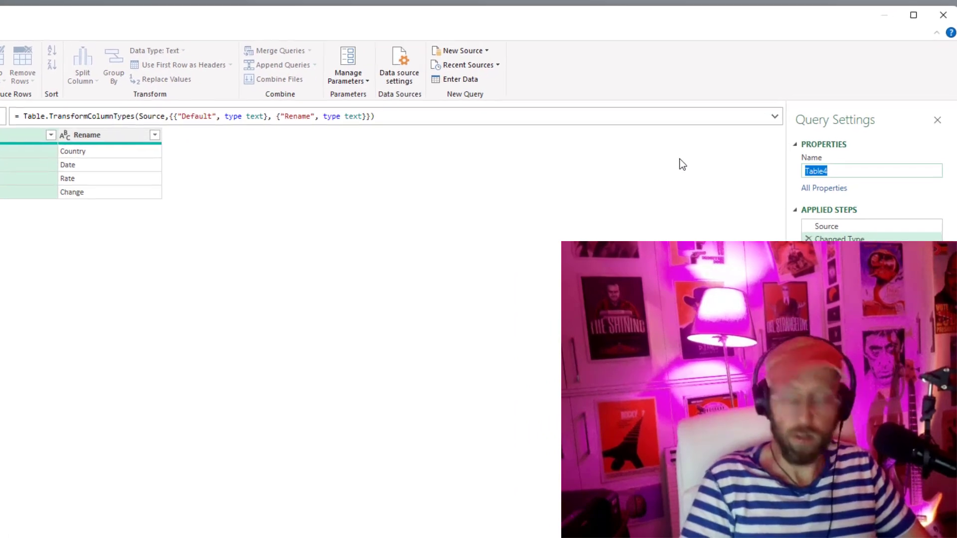
# Step: Name the new query RenamedColumns and compare it with RateQuery's hard-coded rename pairs
pyautogui.write('RenamedColumns')
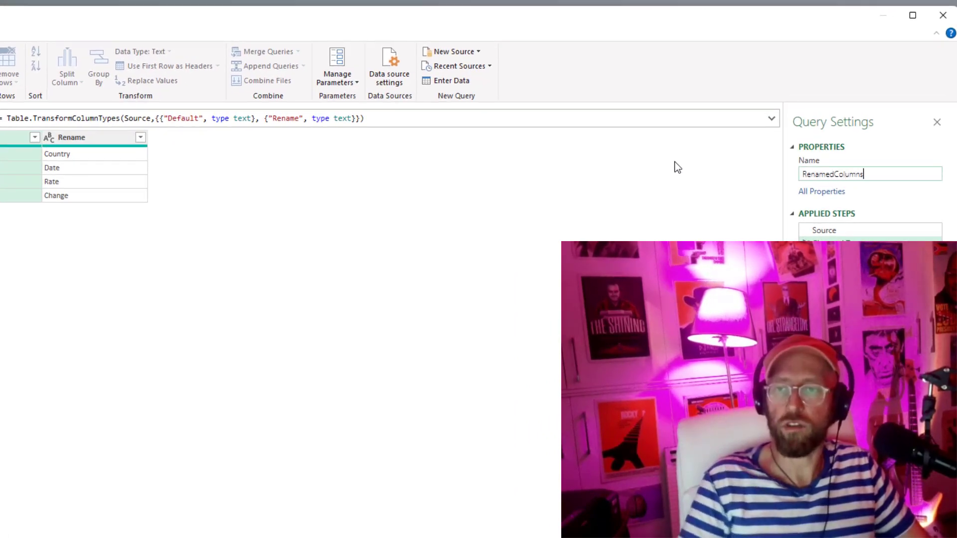
pyautogui.click(70, 115)
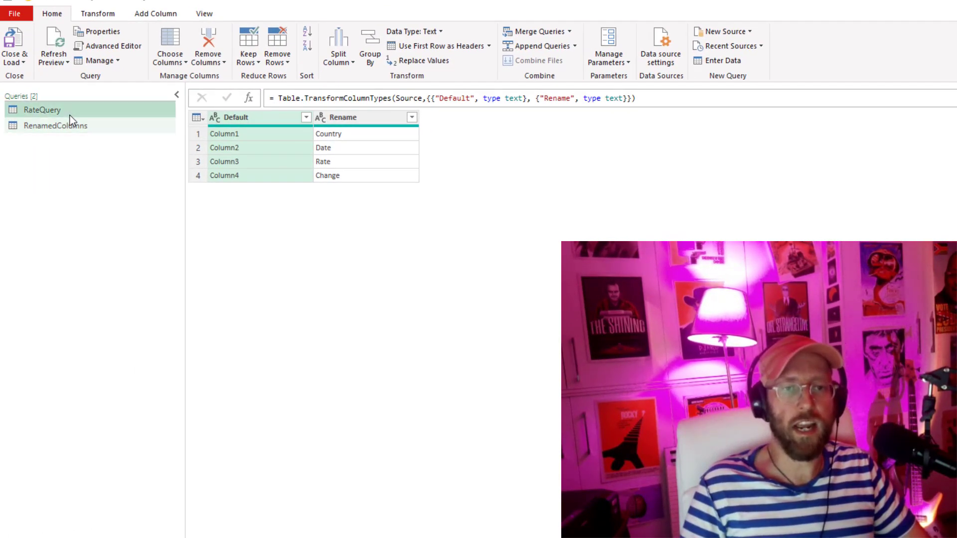
pyautogui.moveTo(445, 100); pyautogui.dragTo(530, 99)
pyautogui.click(70, 125)
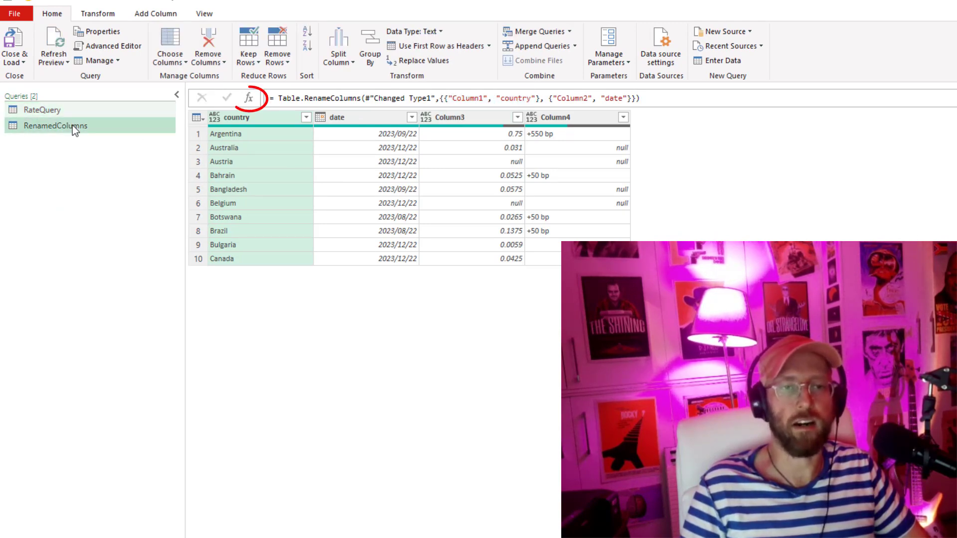
# Step: Add a Table.ToRows(#"Changed Type") step and preview the Column2/Date and Column3/Rate lists
pyautogui.click(249, 98)
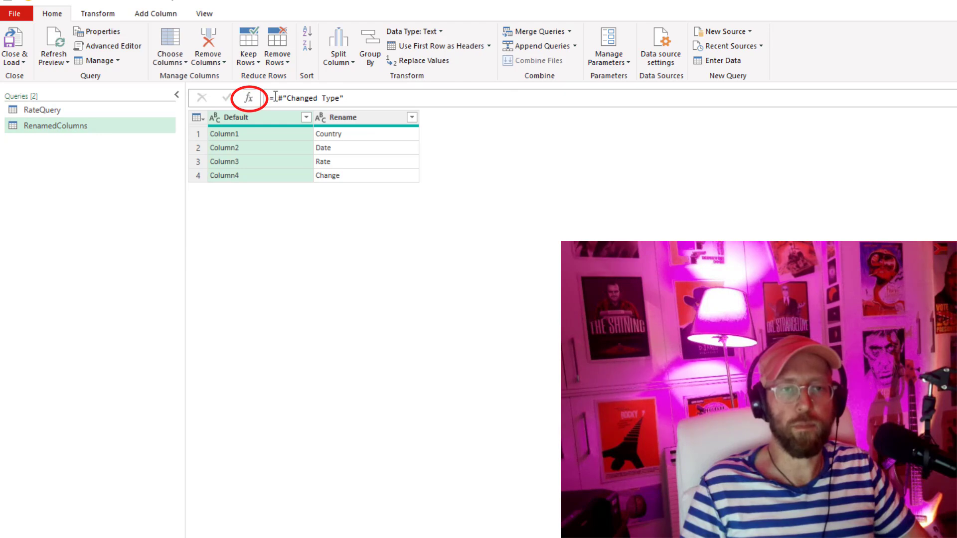
pyautogui.write('tableto')
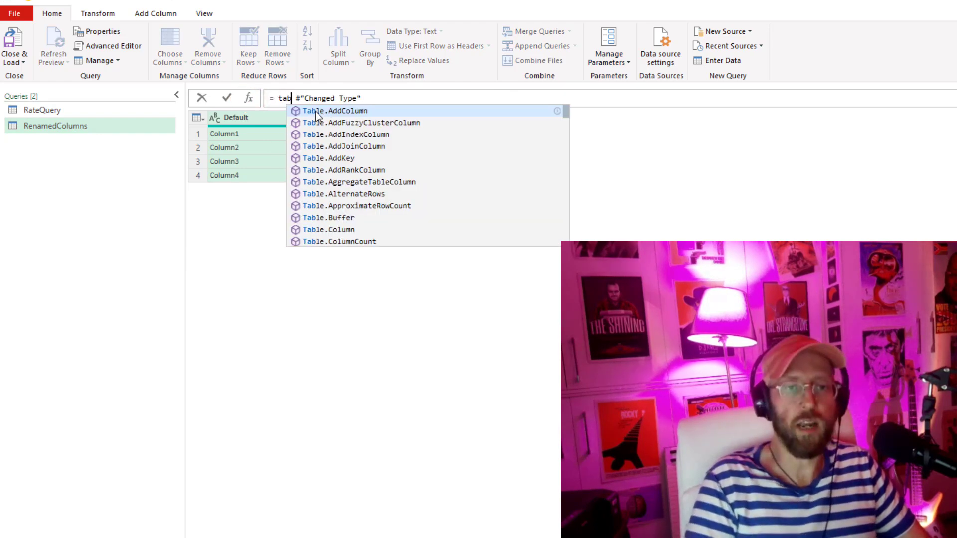
pyautogui.press('Down')
pyautogui.press('Down')
pyautogui.press('Down')
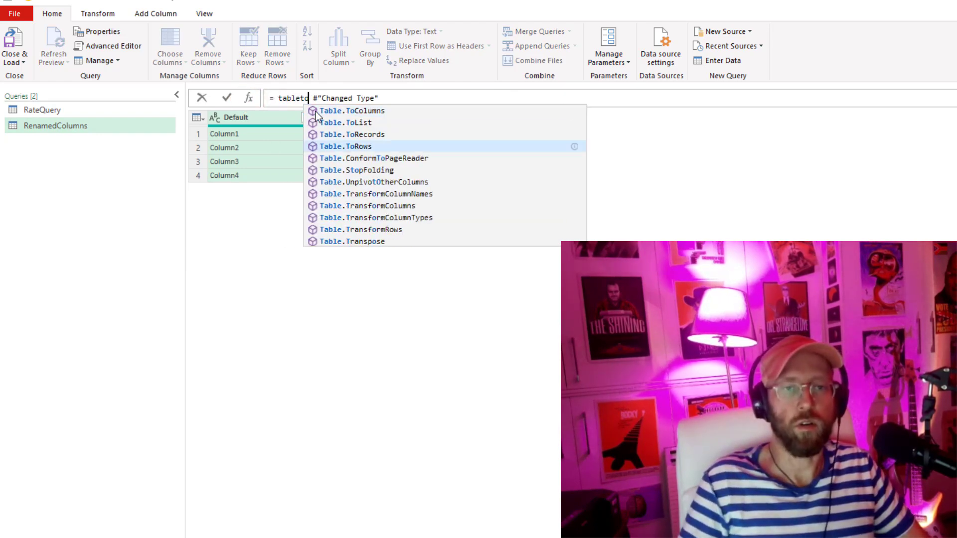
pyautogui.press('Tab')
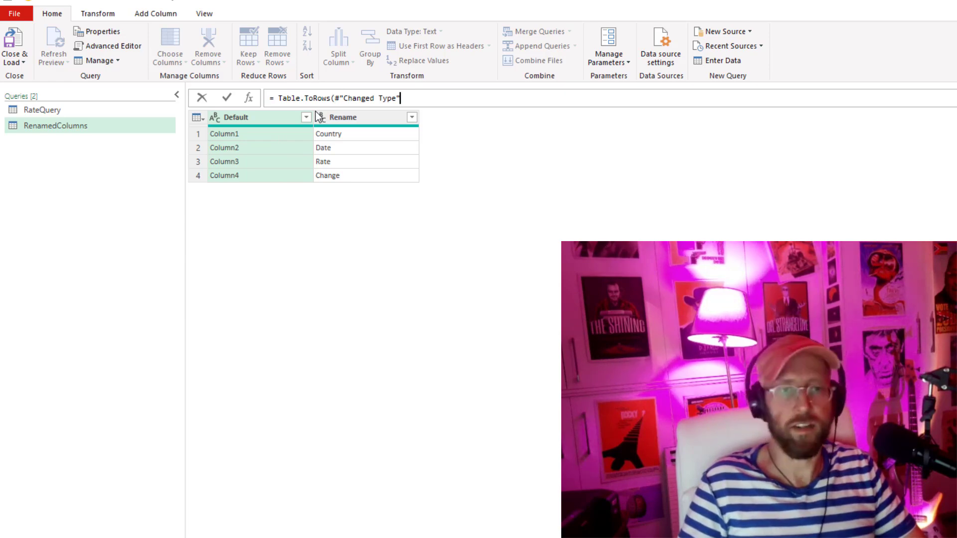
pyautogui.press('Return')
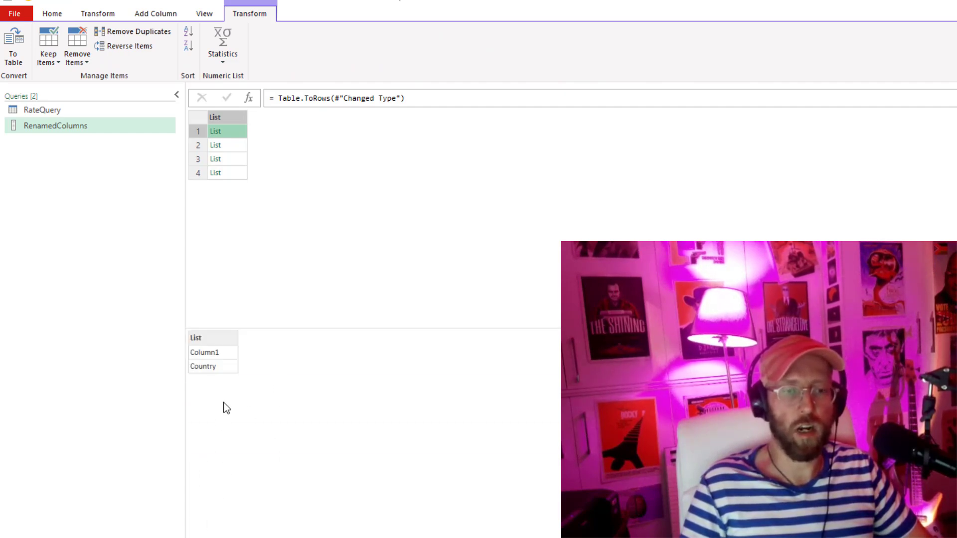
pyautogui.click(234, 144)
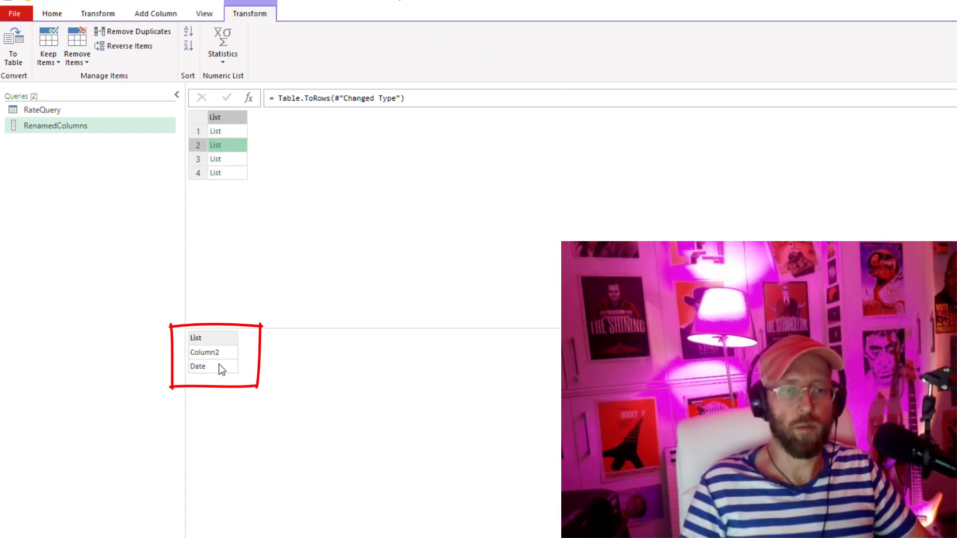
pyautogui.click(231, 160)
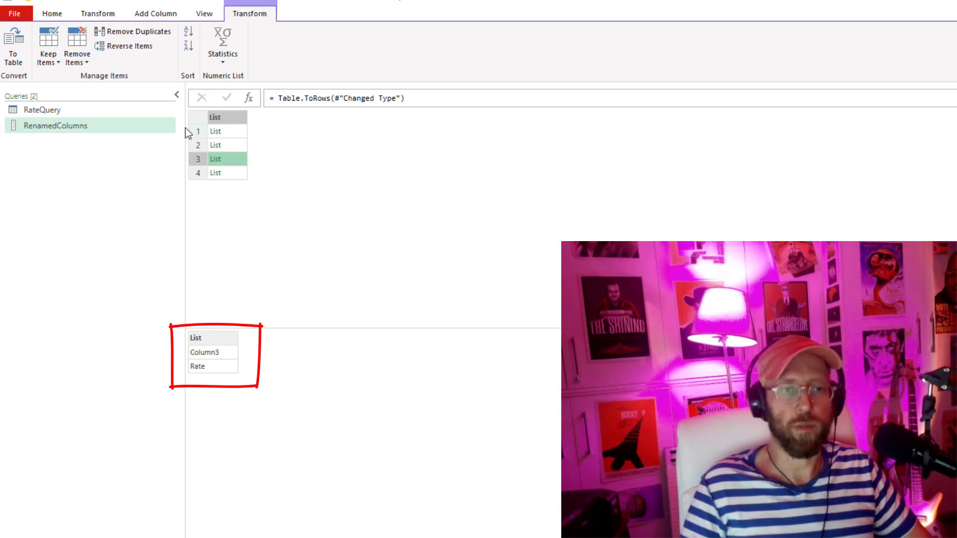
pyautogui.click(67, 115)
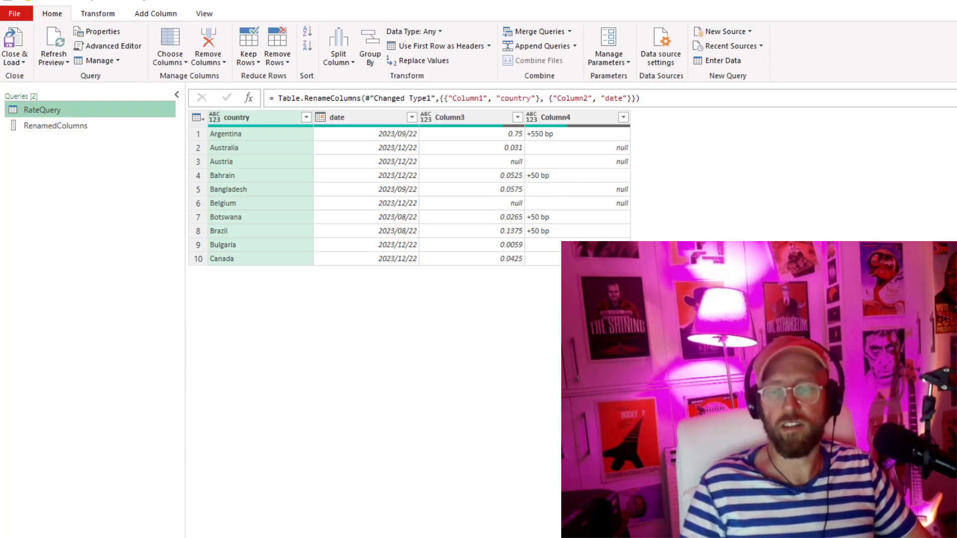
# Step: Replace the hard-coded rename pairs in RateQuery's formula with RenamedColumns
pyautogui.click(443, 98)
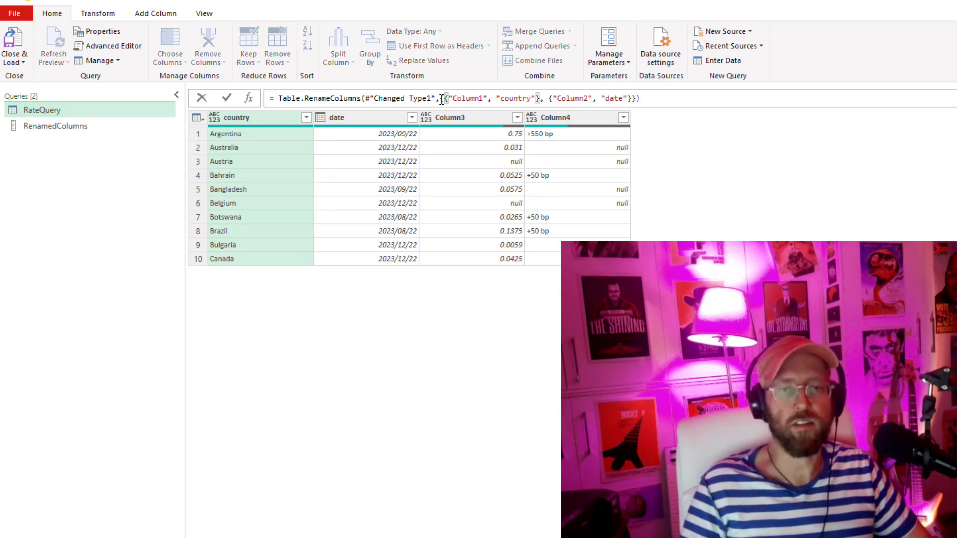
pyautogui.moveTo(443, 98); pyautogui.dragTo(697, 95)
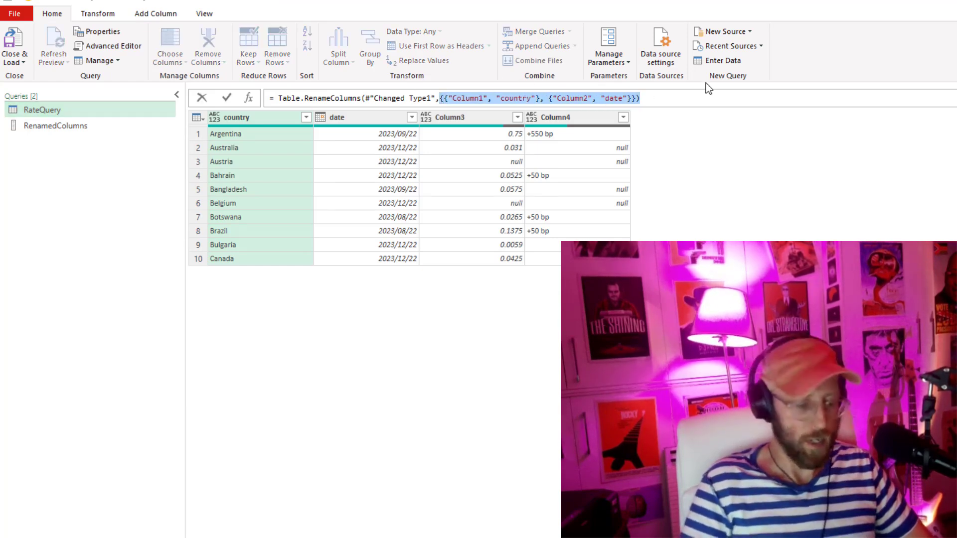
pyautogui.write('RenameColumns(#"Changed Type1",Rena')
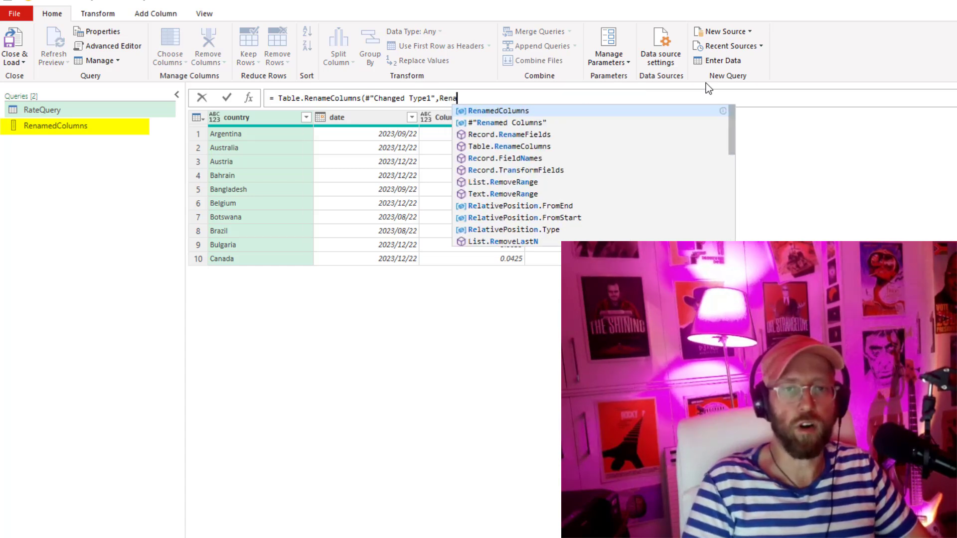
pyautogui.press('Tab')
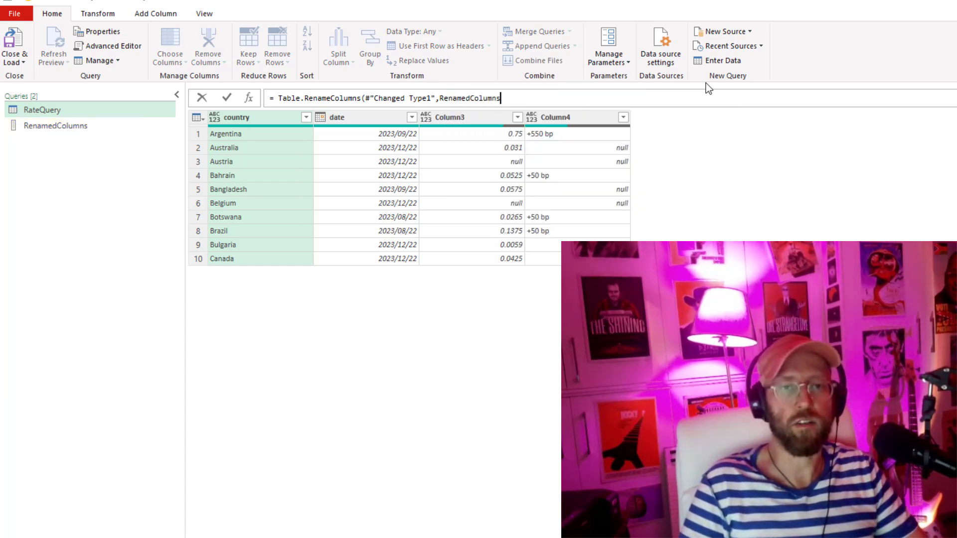
pyautogui.press('Return')
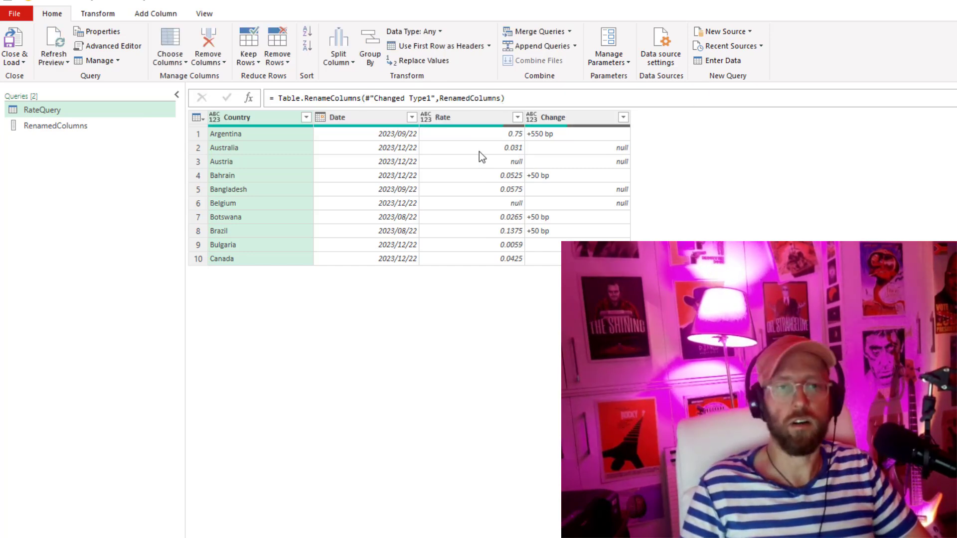
# Step: Load RateQuery to the worksheet and select the resulting Country/Date/Rate/Change table
pyautogui.click(15, 46)
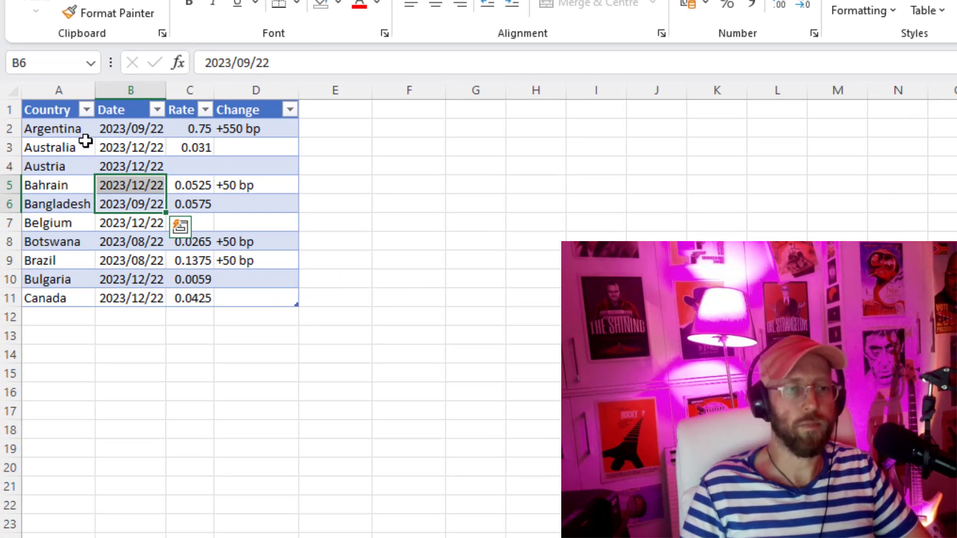
pyautogui.moveTo(69, 149); pyautogui.dragTo(255, 295)
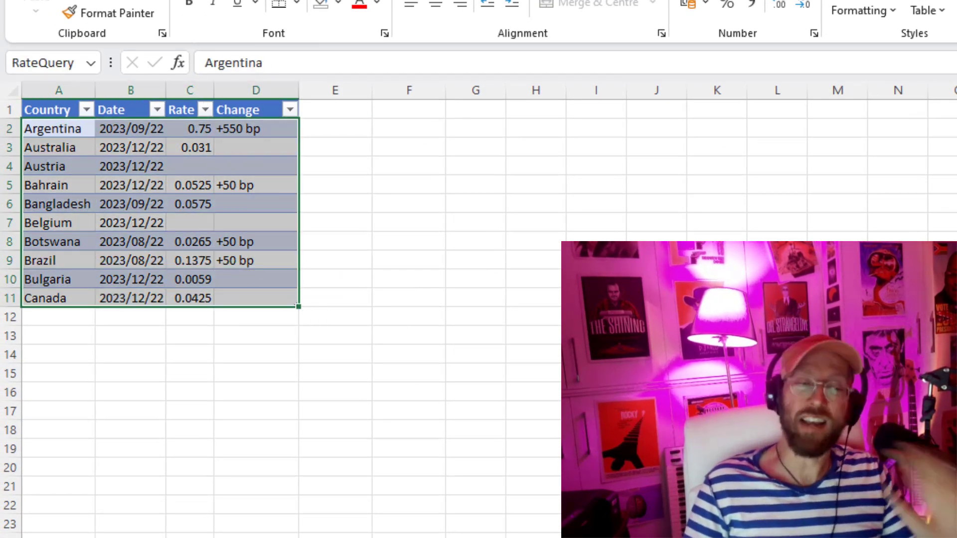